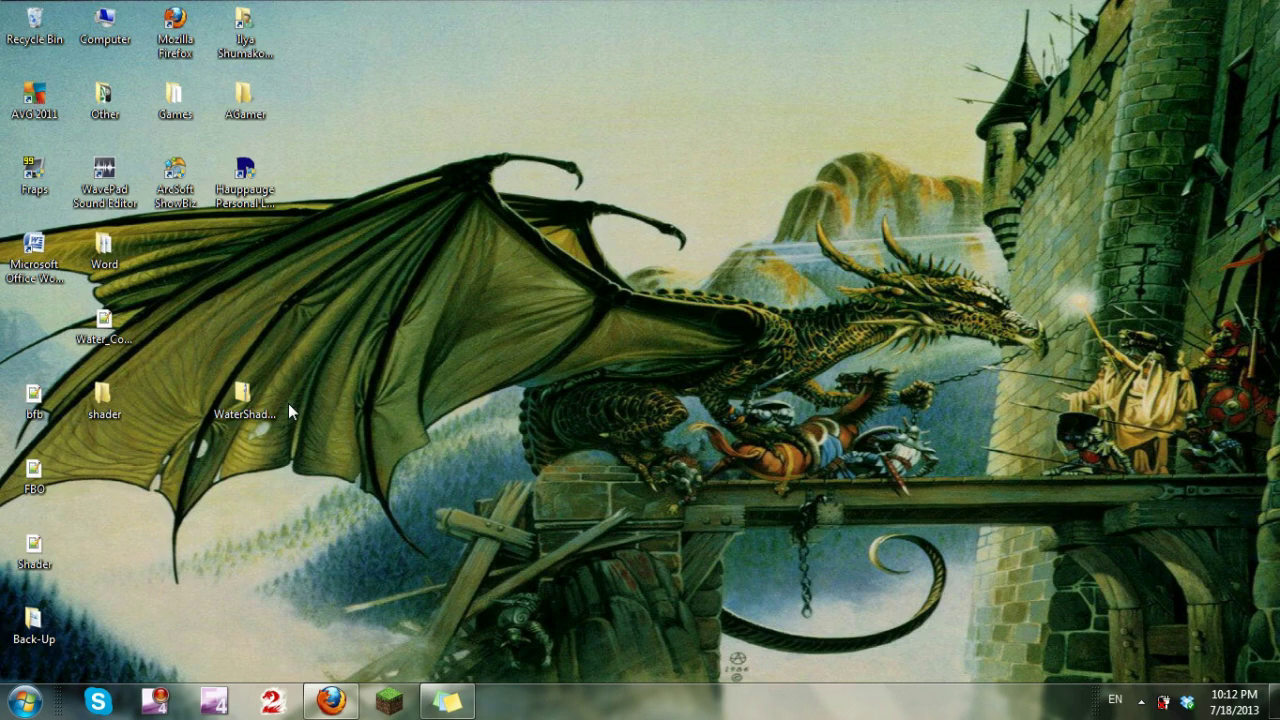
# Step: Check the contents of the WaterShaders-VAN-162 archive and rearrange it and the shader folder on the desktop
pyautogui.moveTo(256, 397); pyautogui.dragTo(304, 321)
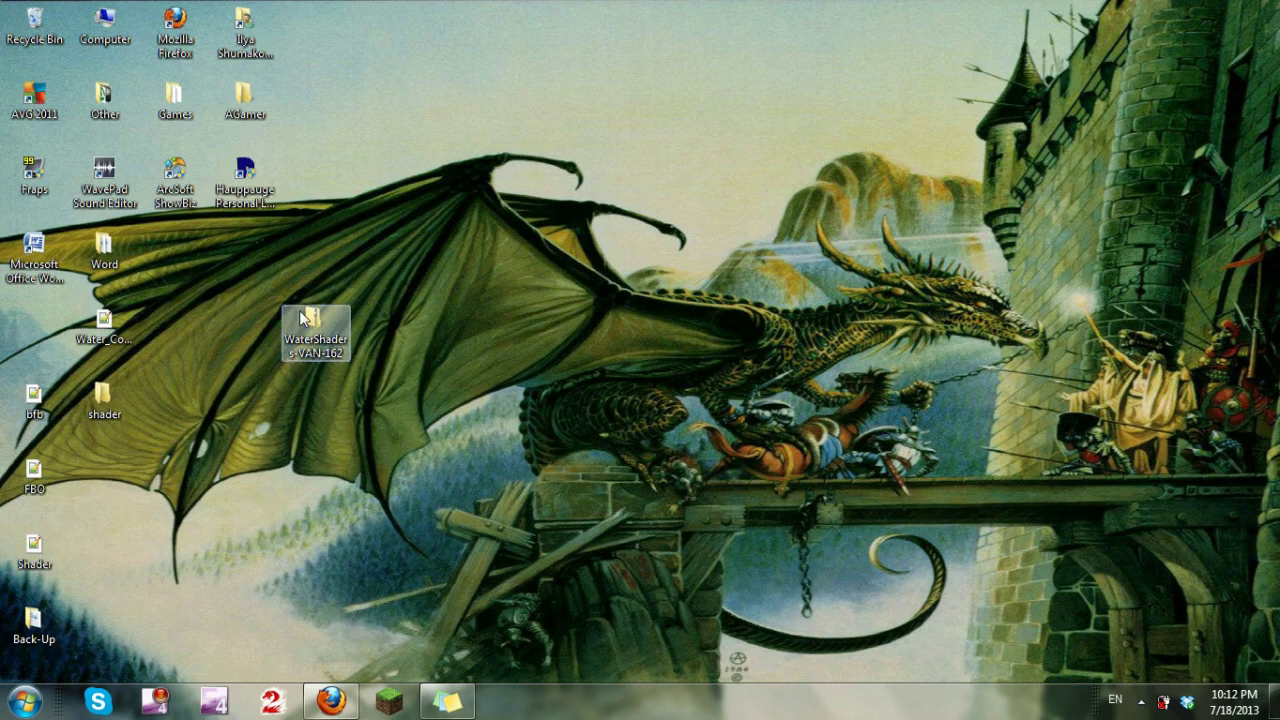
pyautogui.click(344, 362)
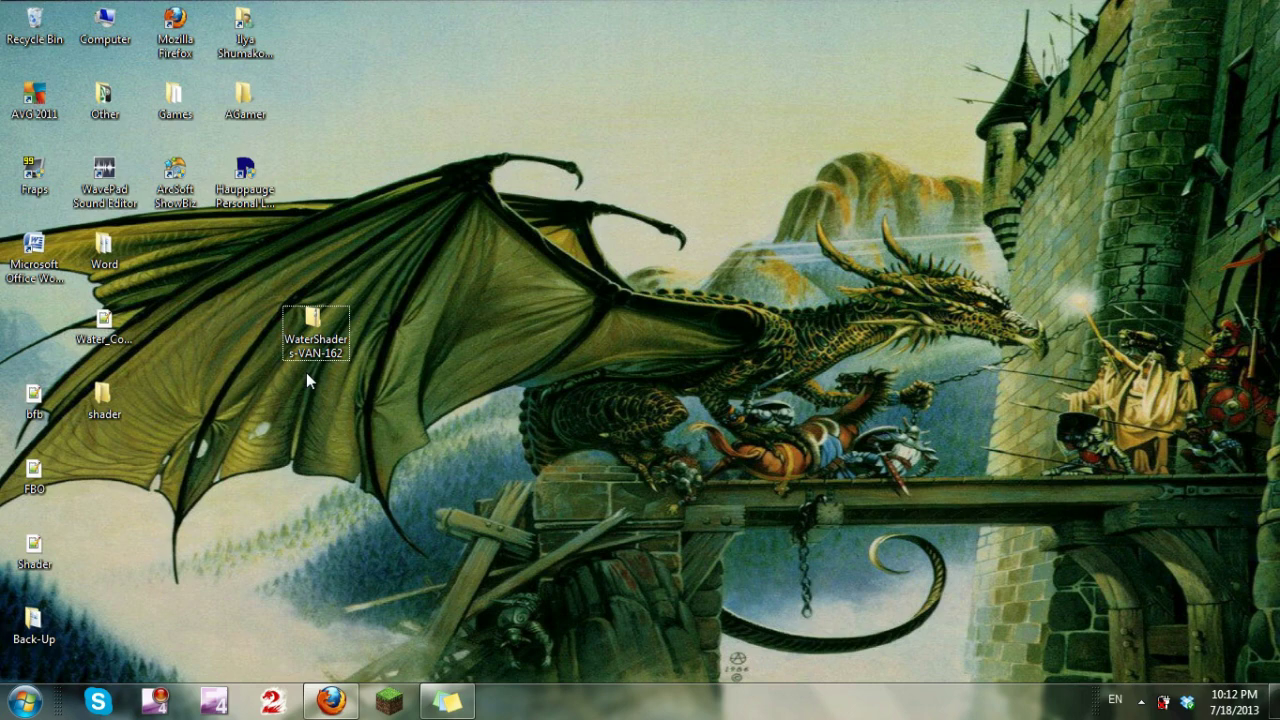
pyautogui.doubleClick(333, 318)
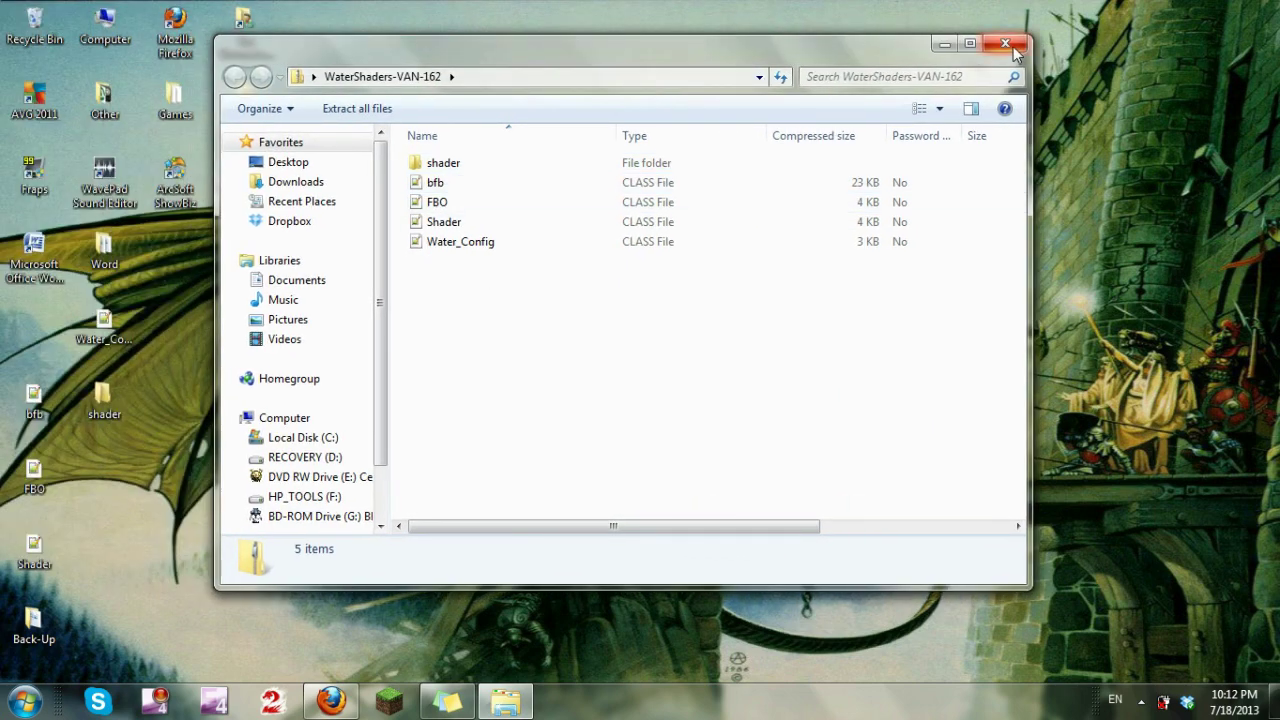
pyautogui.click(1000, 57)
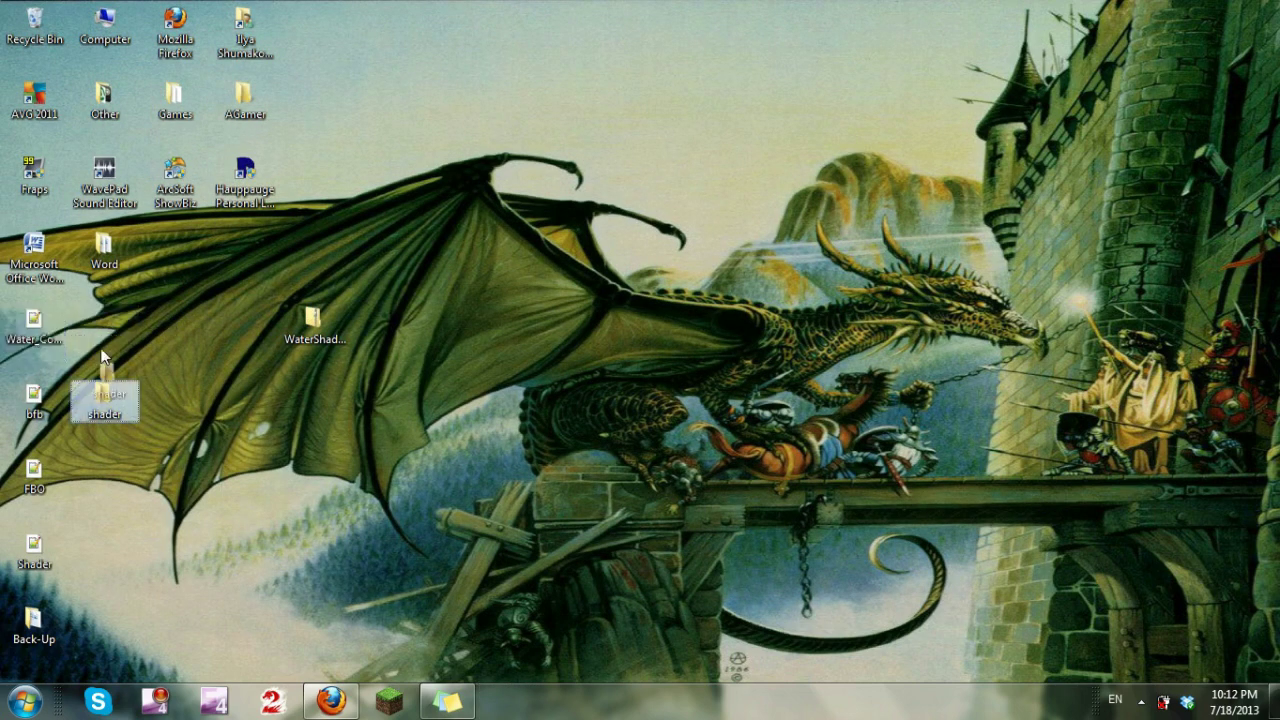
pyautogui.moveTo(104, 395); pyautogui.dragTo(104, 328)
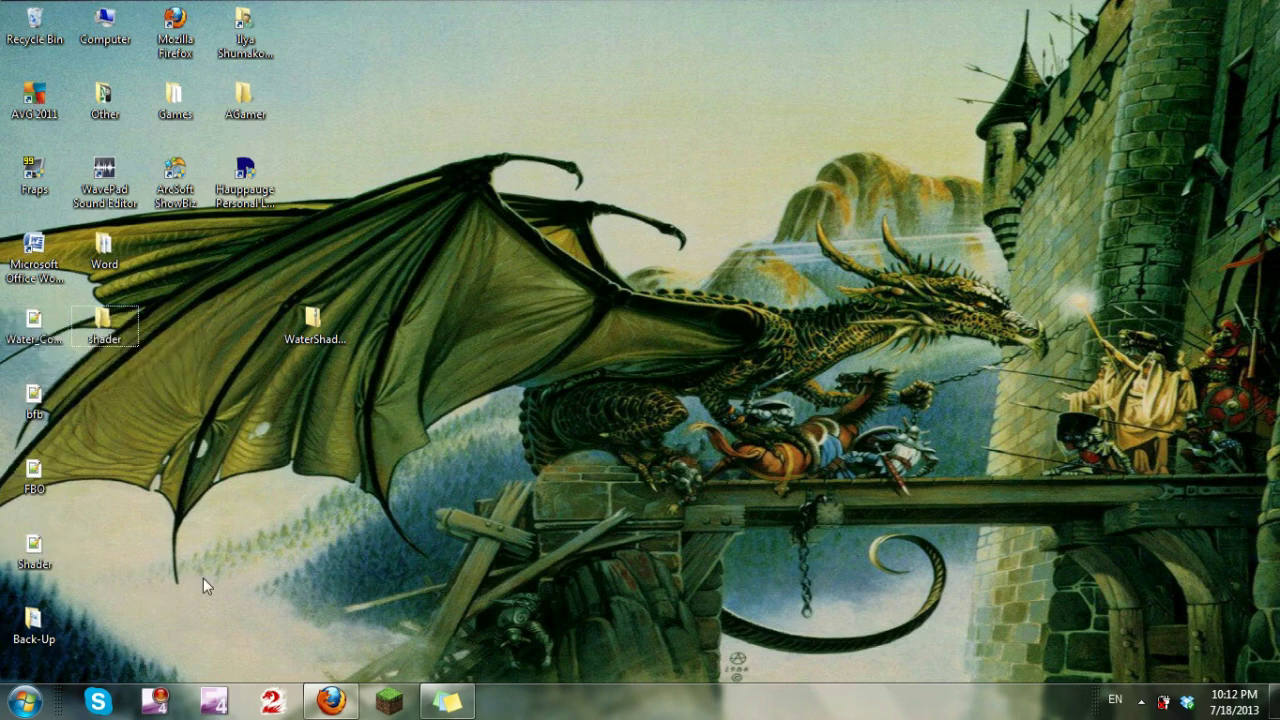
# Step: Find the %appdata% location and open the Roaming folder
pyautogui.click(24, 702)
pyautogui.write('%a')
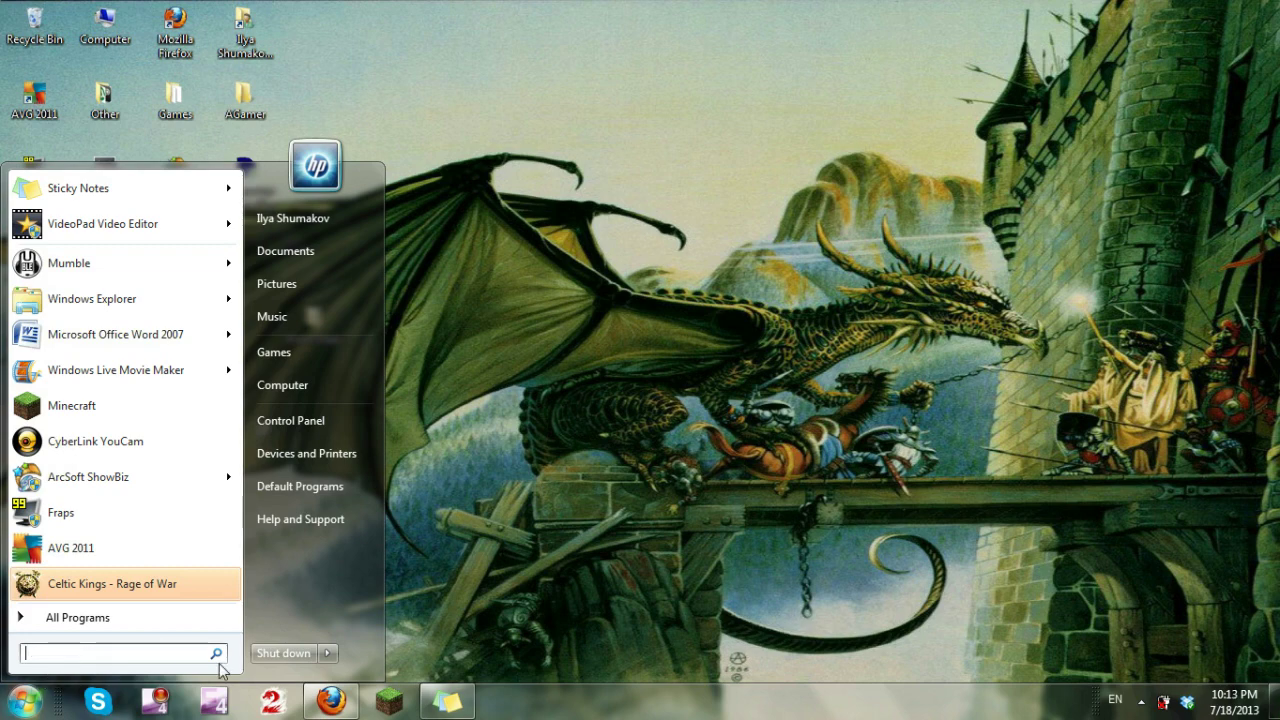
pyautogui.write('ppa')
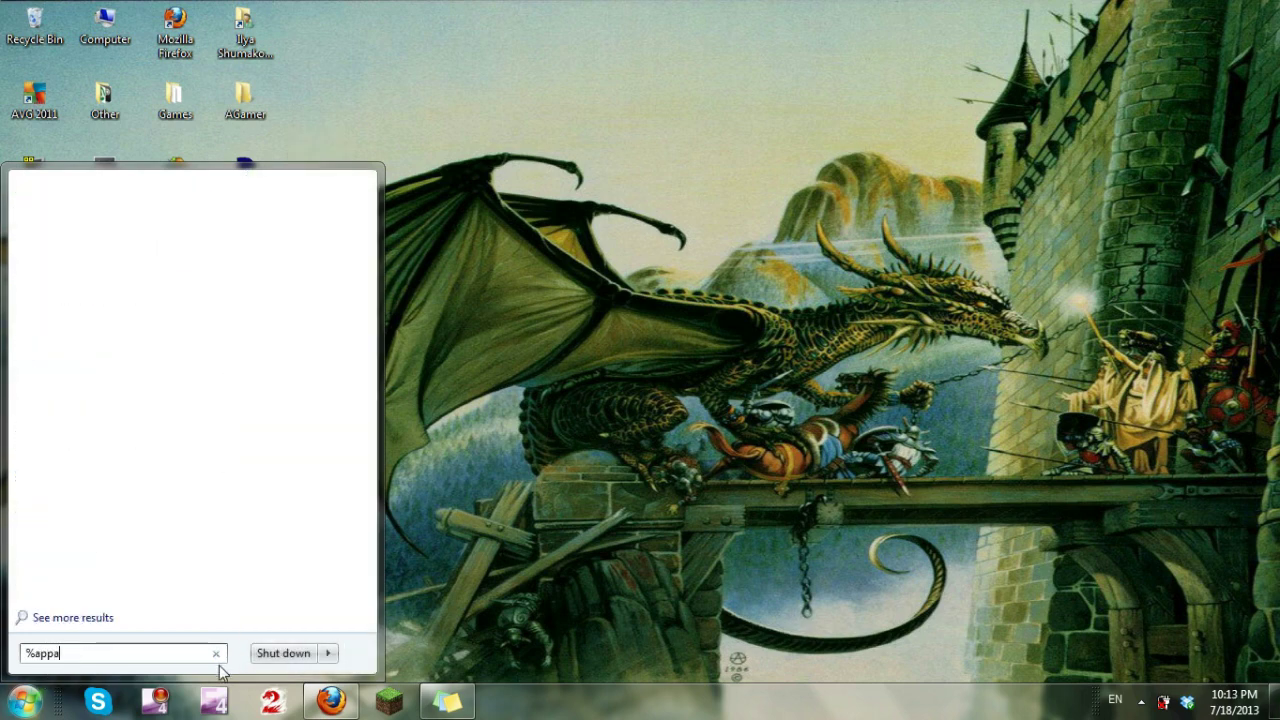
pyautogui.press('BackSpace')
pyautogui.write('data%')
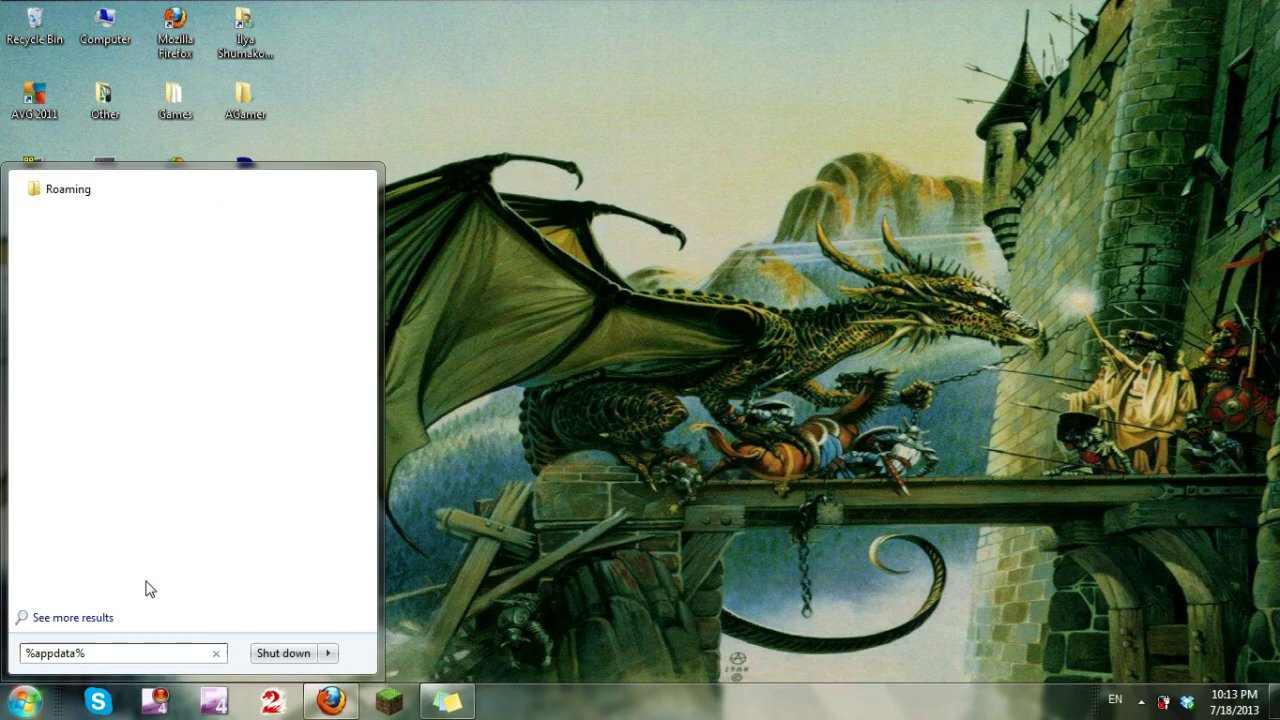
pyautogui.click(68, 196)
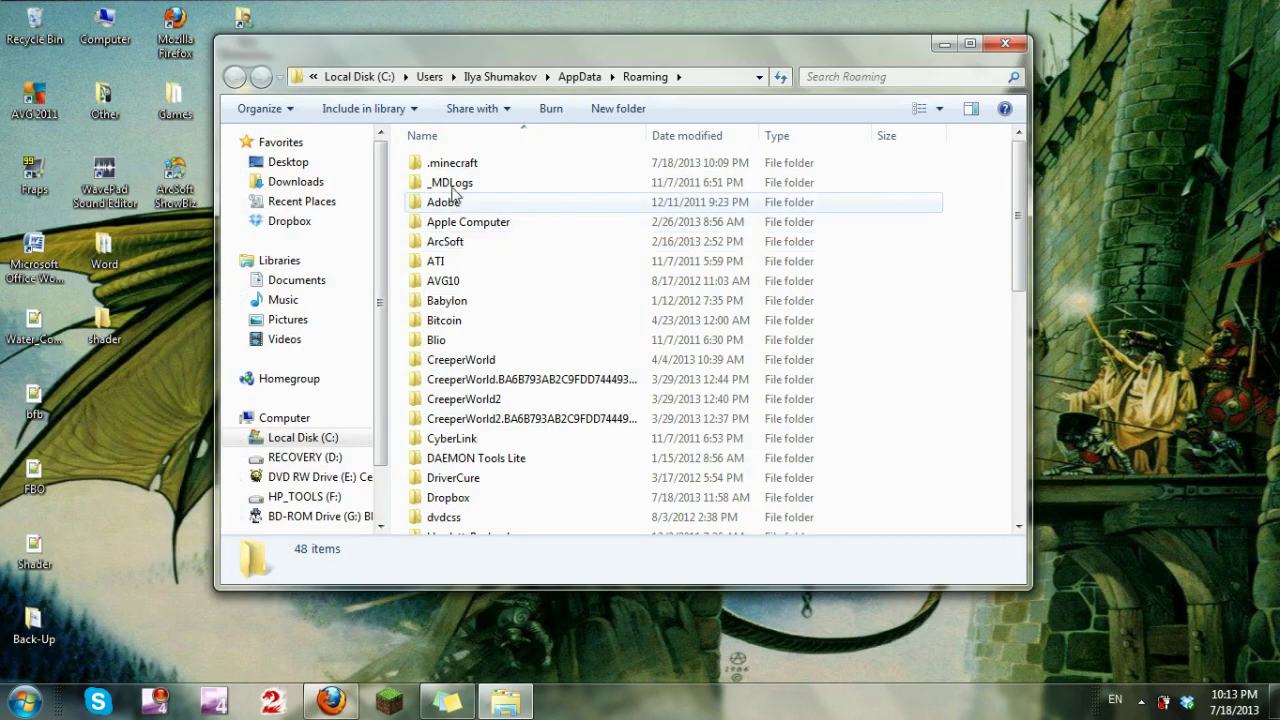
# Step: Open the versions folder inside the .minecraft folder
pyautogui.click(456, 166)
pyautogui.doubleClick(456, 166)
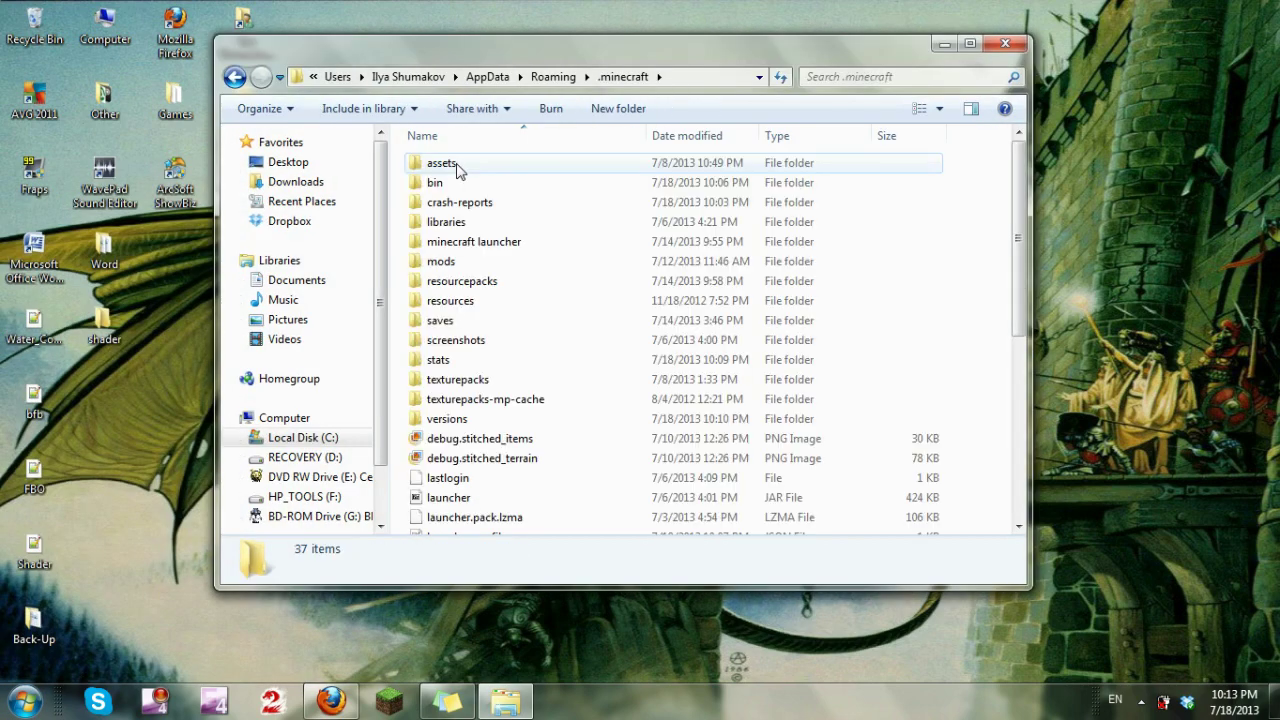
pyautogui.doubleClick(448, 419)
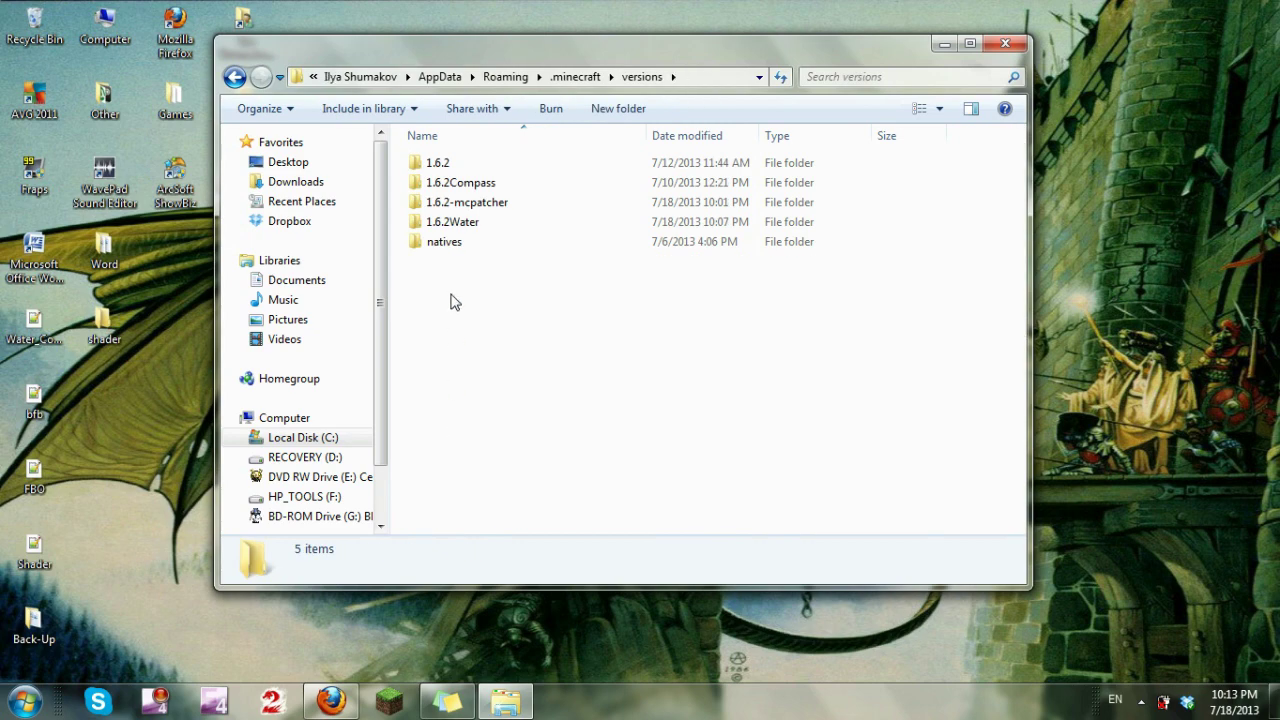
# Step: Delete the existing 1.6.2Water folder from the versions folder
pyautogui.click(451, 223)
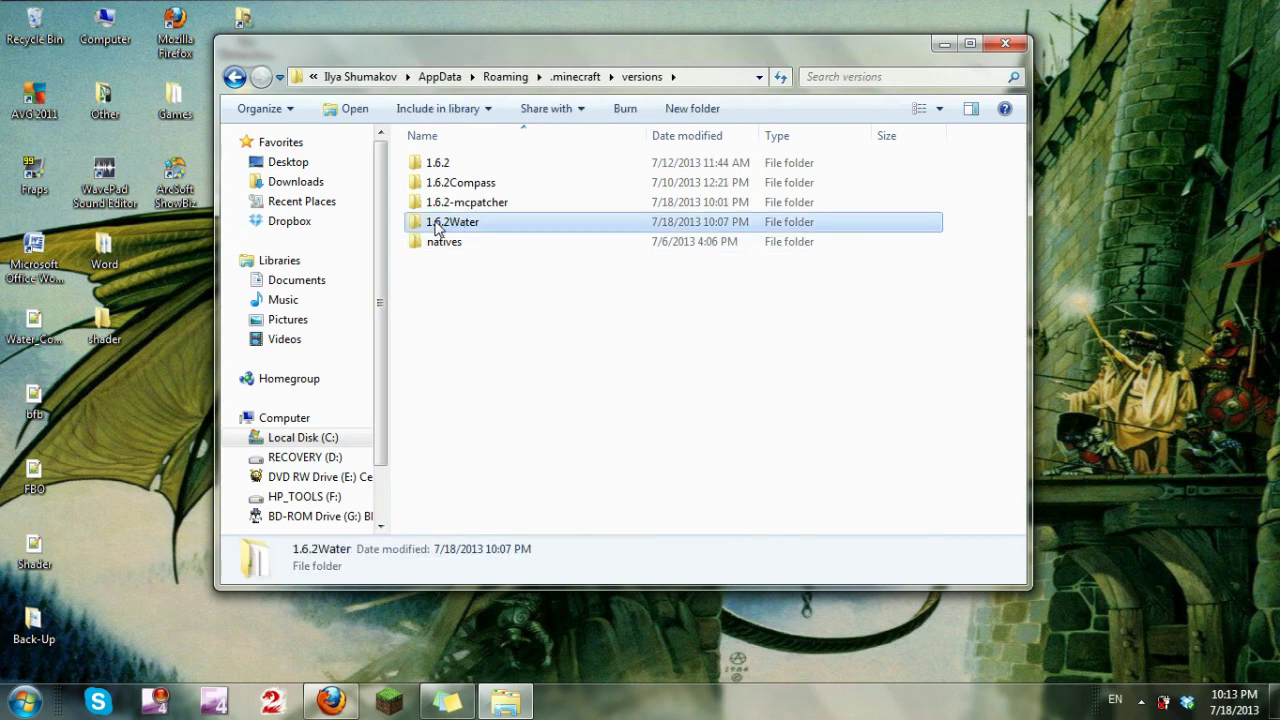
pyautogui.rightClick(437, 226)
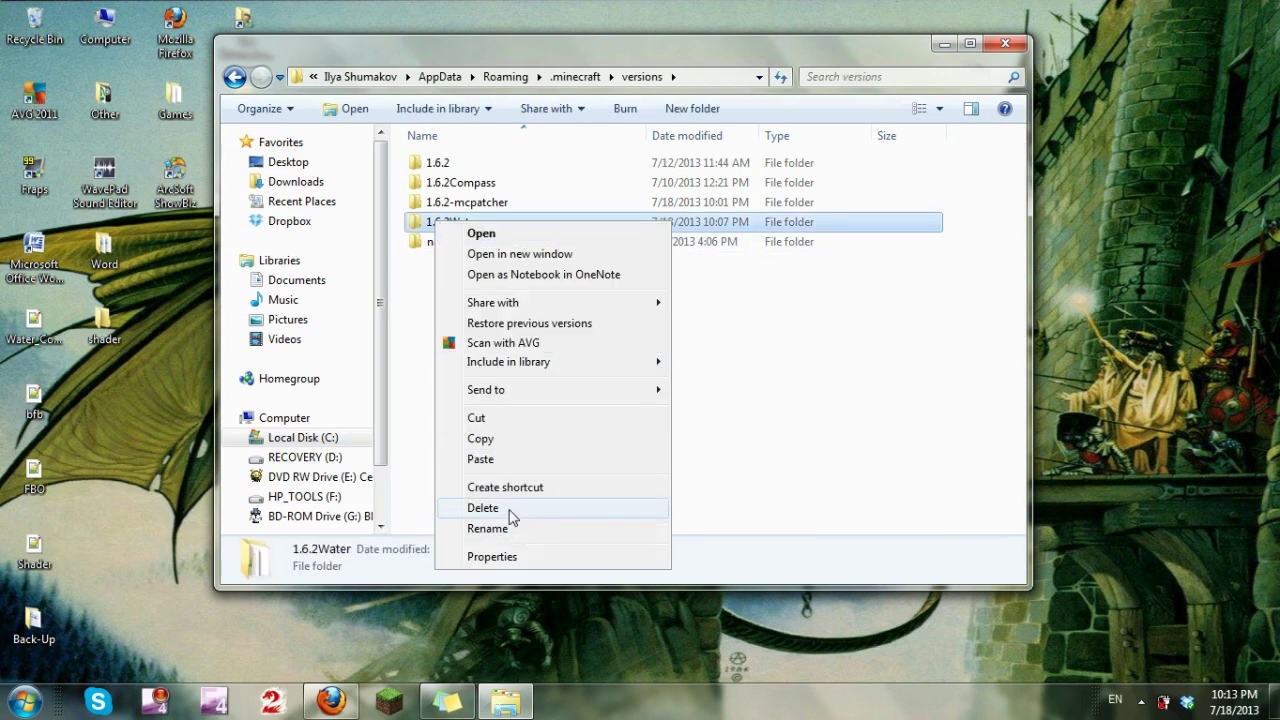
pyautogui.click(511, 515)
pyautogui.click(700, 423)
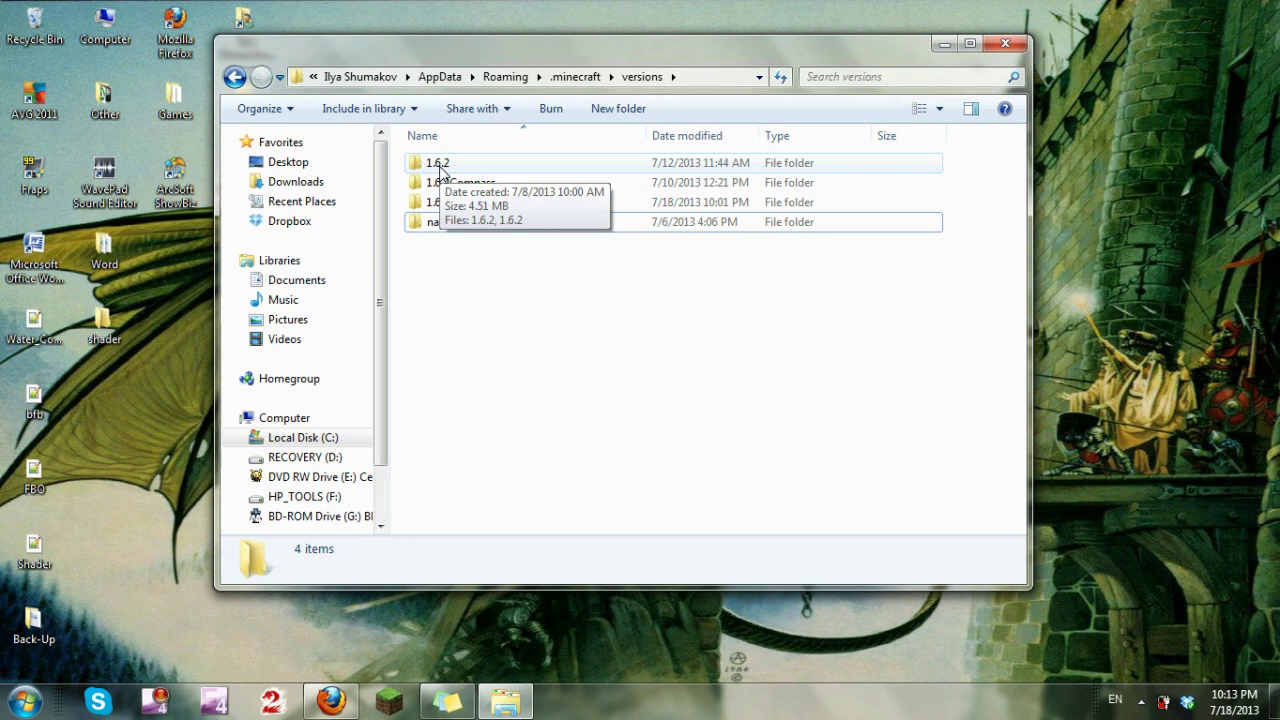
# Step: Create a new folder named 1.6.2Water in the versions folder
pyautogui.click(440, 166)
pyautogui.rightClick(441, 170)
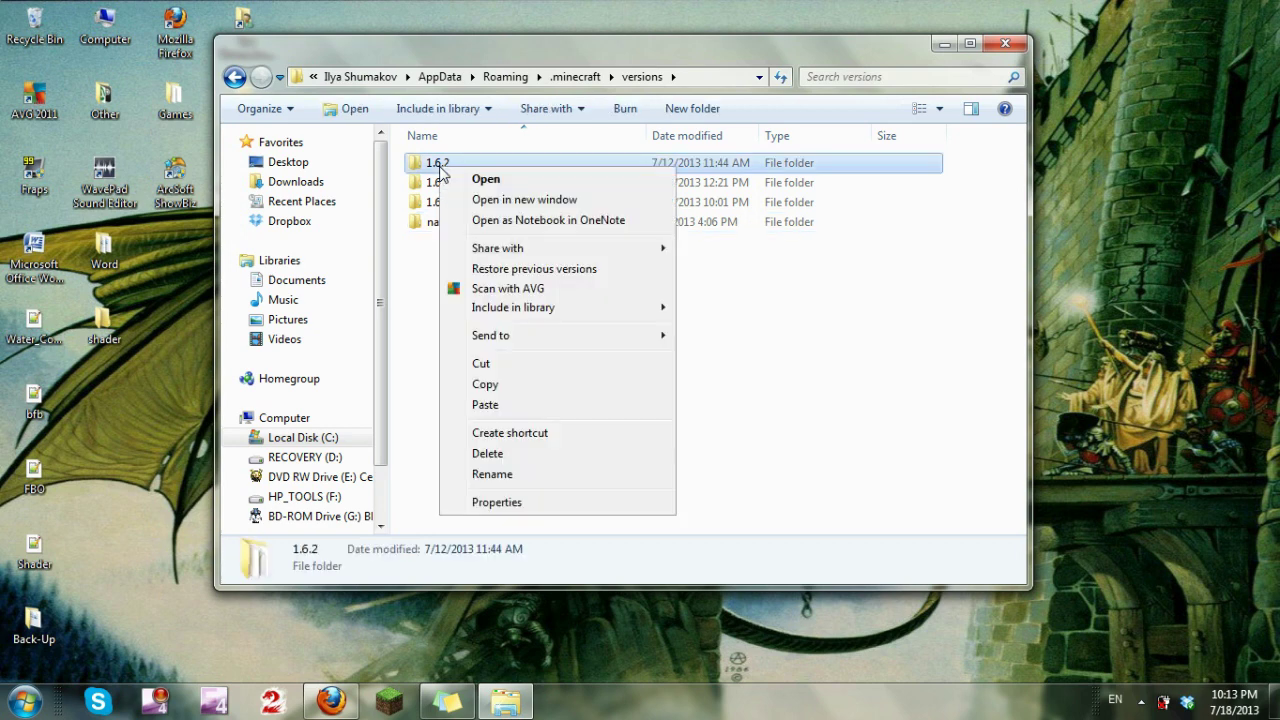
pyautogui.rightClick(428, 255)
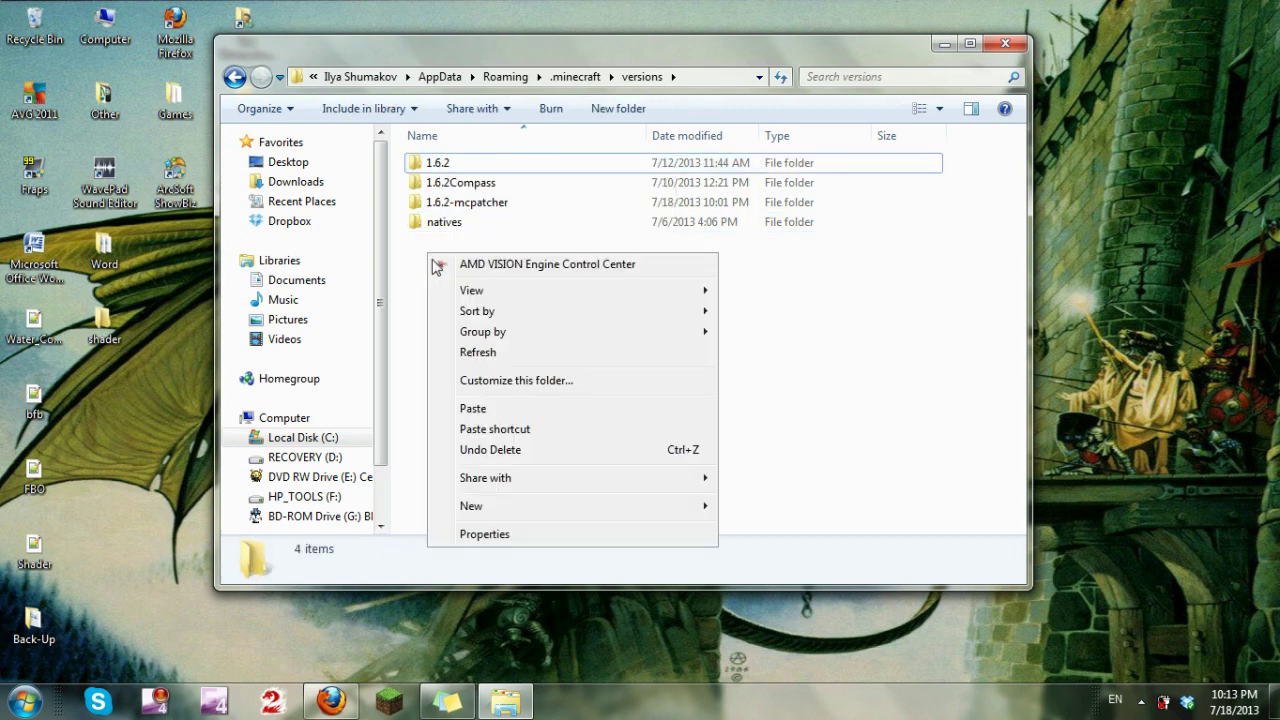
pyautogui.moveTo(503, 507)
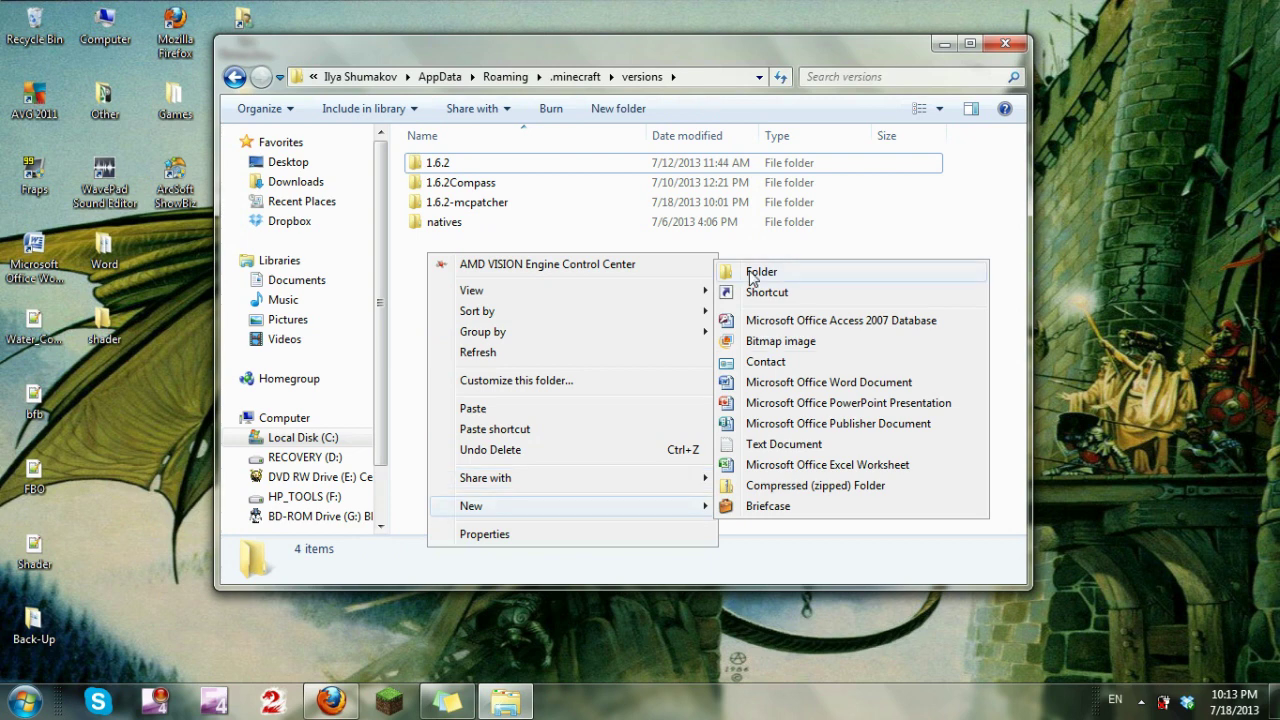
pyautogui.click(757, 271)
pyautogui.write('1.6.2')
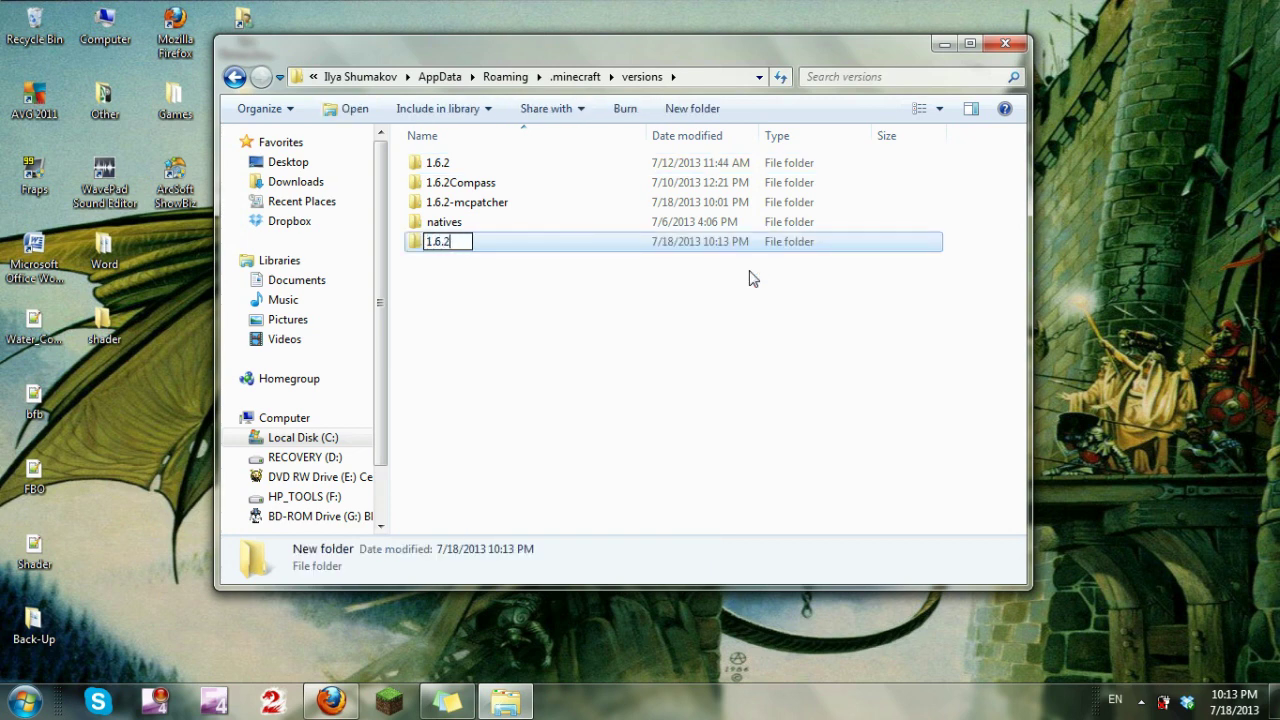
pyautogui.write('Water')
pyautogui.press('Return')
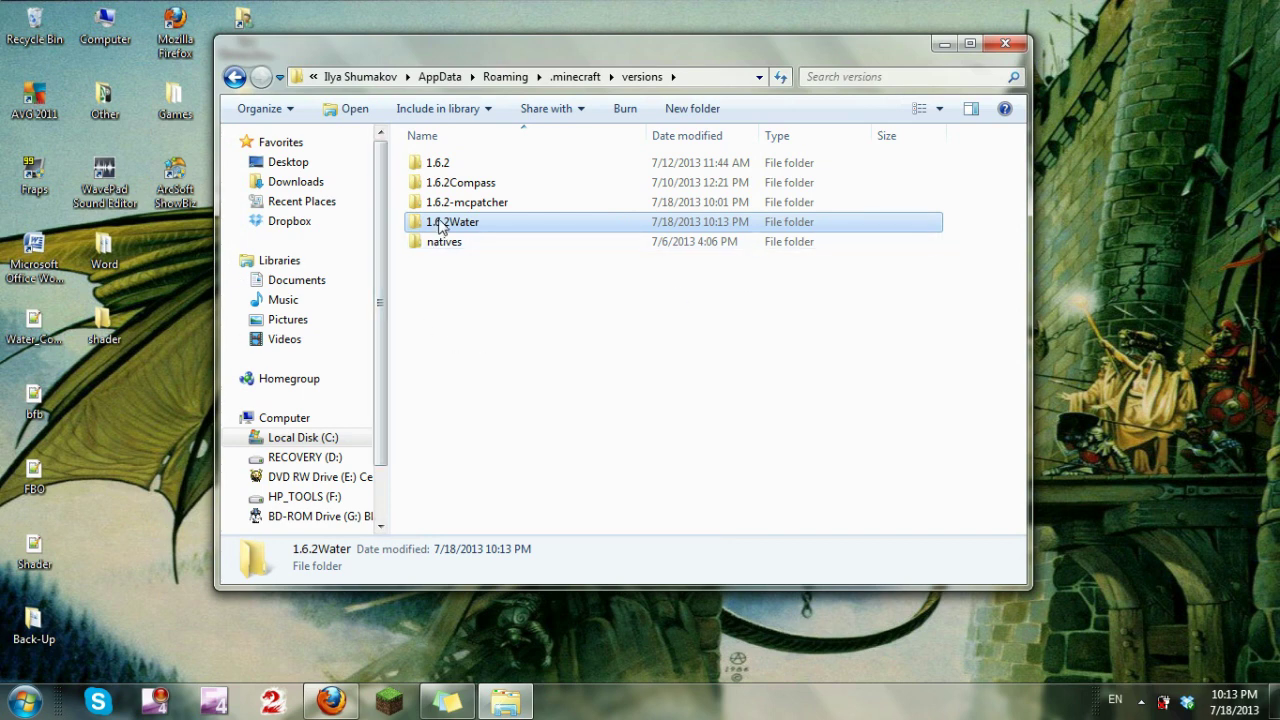
# Step: Copy the 1.6.2 JAR and JSON files from the 1.6.2 version folder into the 1.6.2Water folder
pyautogui.doubleClick(438, 165)
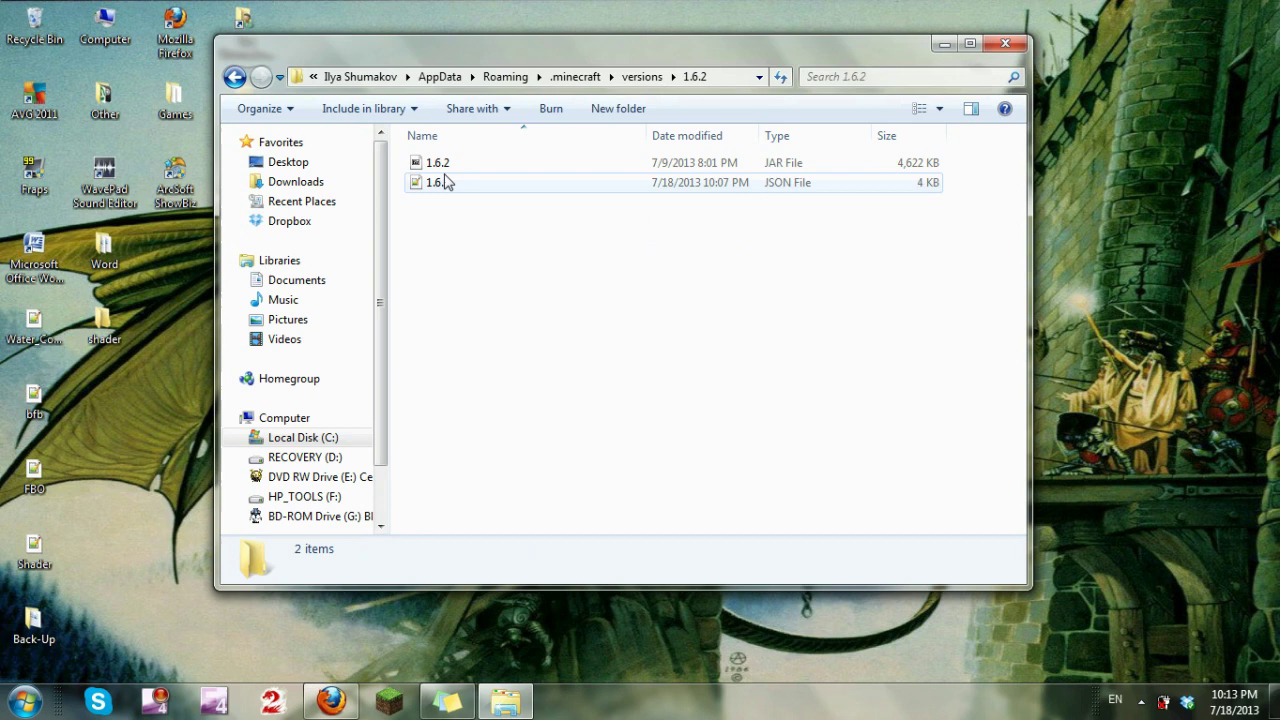
pyautogui.moveTo(443, 220); pyautogui.dragTo(443, 163)
pyautogui.rightClick(443, 163)
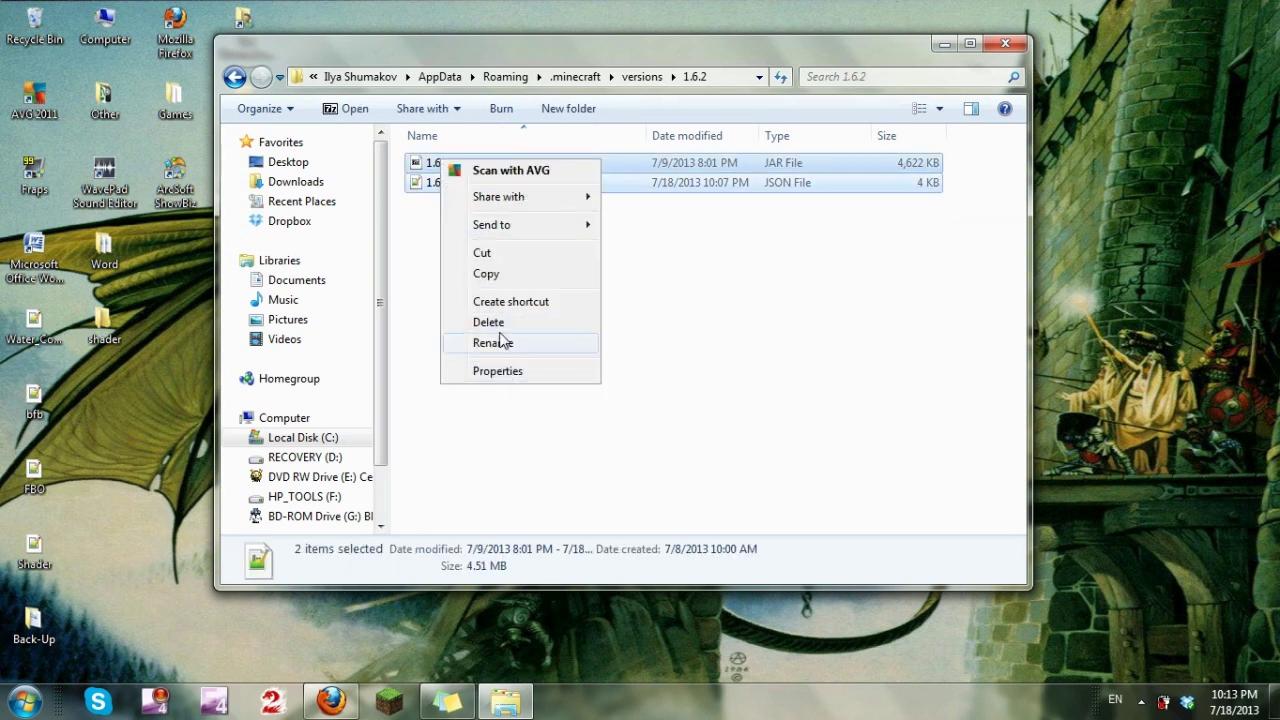
pyautogui.click(485, 276)
pyautogui.click(236, 78)
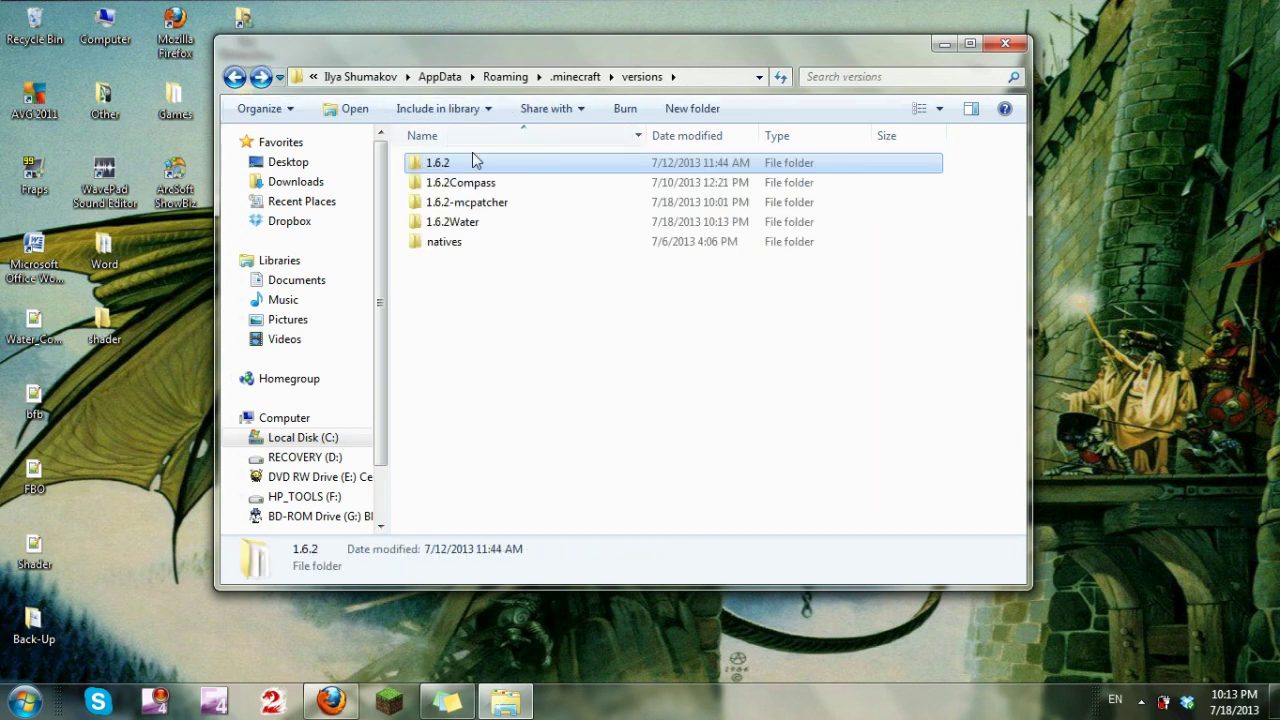
pyautogui.doubleClick(456, 222)
pyautogui.rightClick(455, 228)
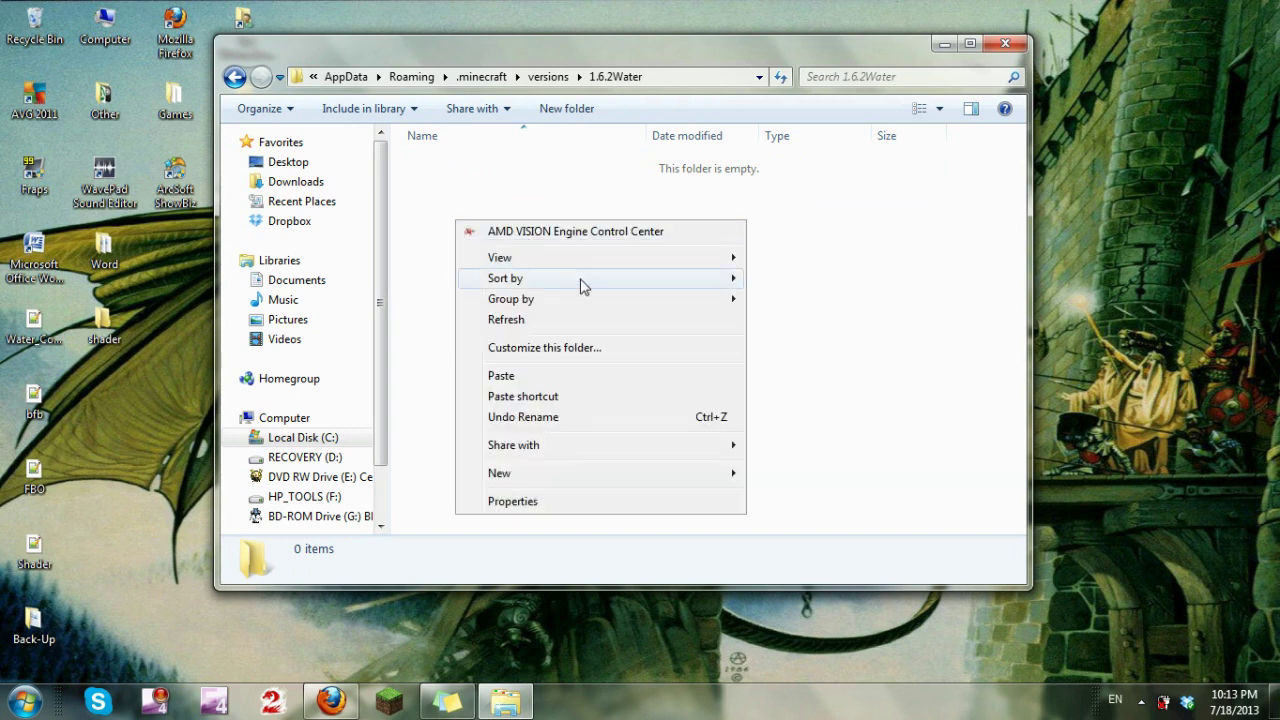
pyautogui.click(490, 376)
pyautogui.click(450, 268)
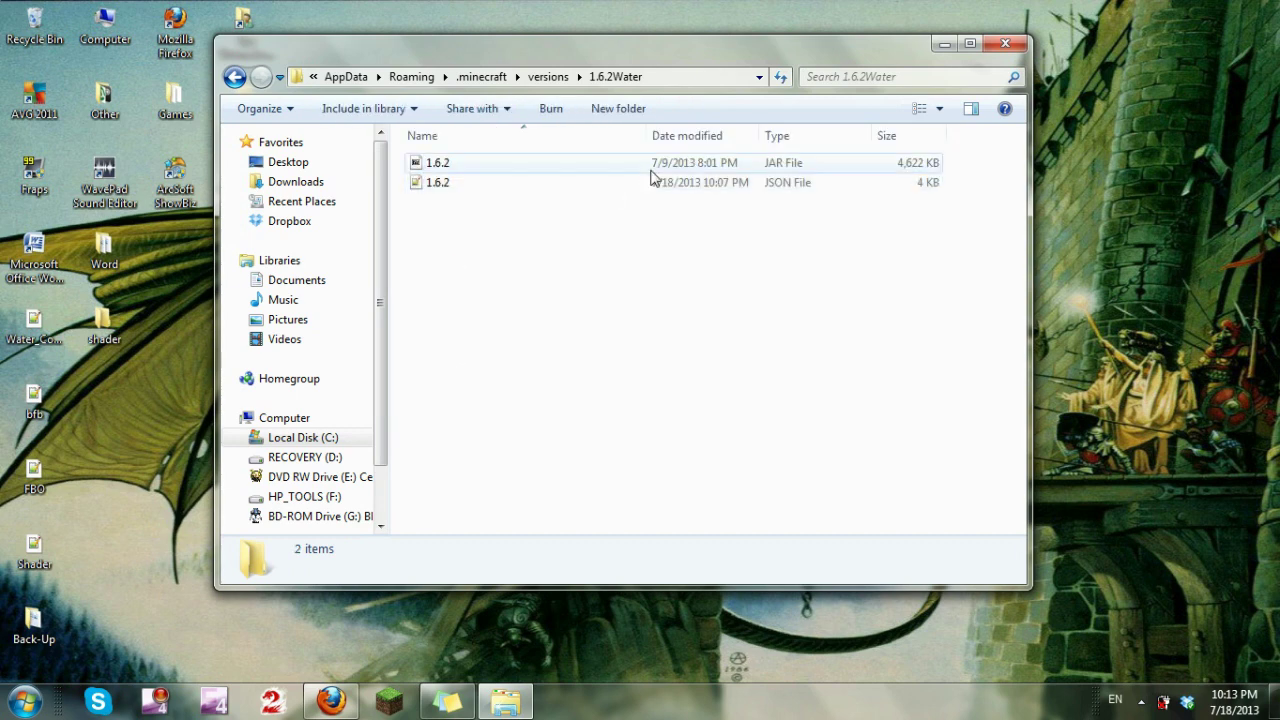
# Step: Rename the copied 1.6.2 JSON file in the 1.6.2Water folder as 1.6.2Water
pyautogui.rightClick(497, 177)
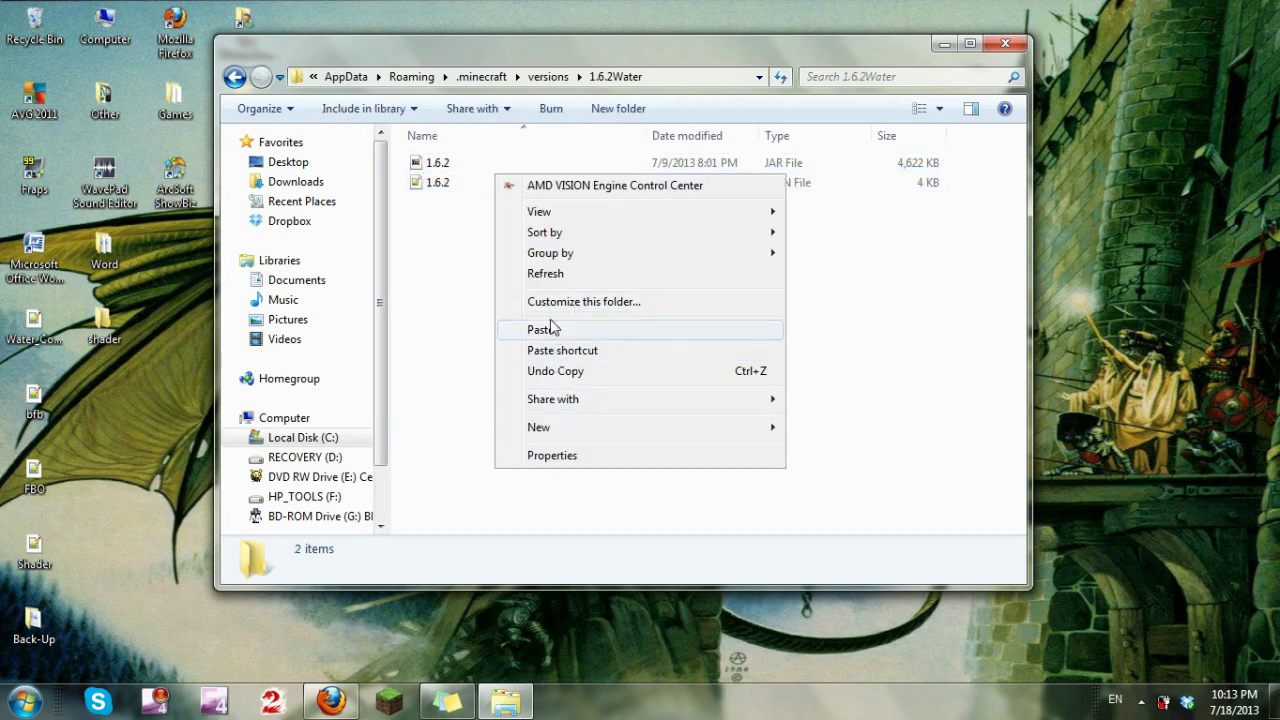
pyautogui.click(485, 378)
pyautogui.rightClick(444, 183)
pyautogui.click(497, 434)
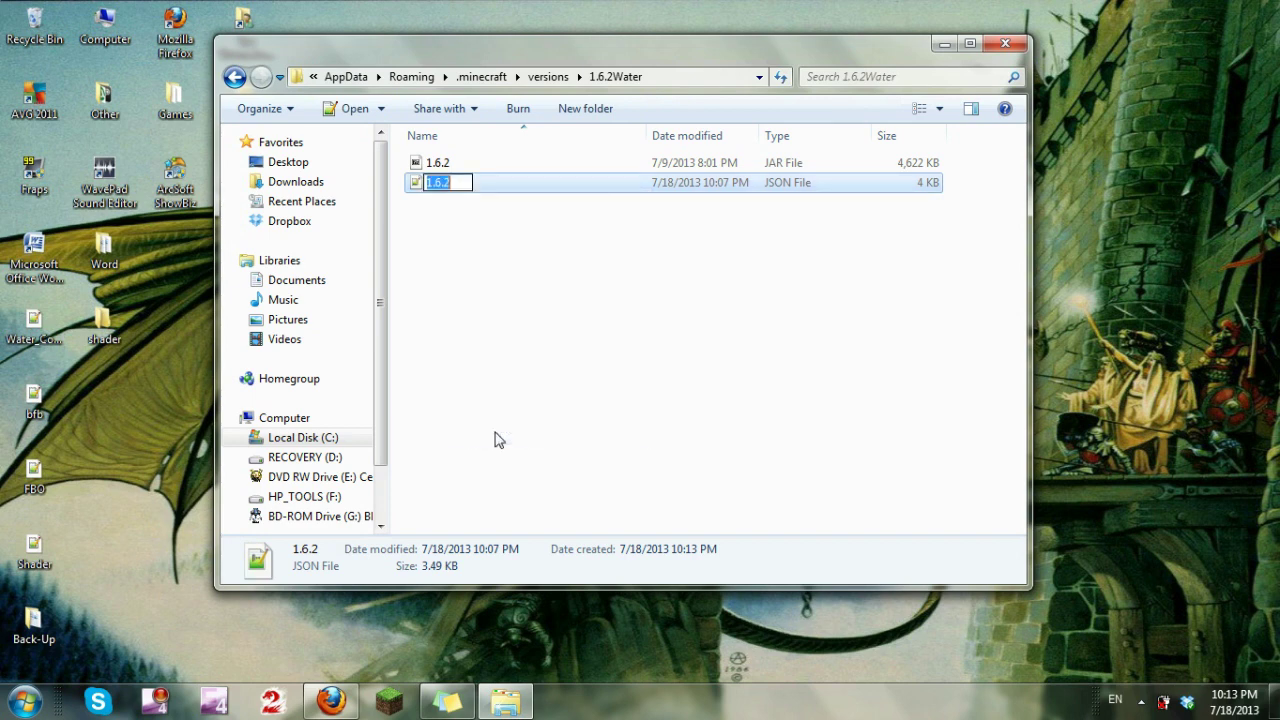
pyautogui.press('End')
pyautogui.write('Water')
pyautogui.press('Return')
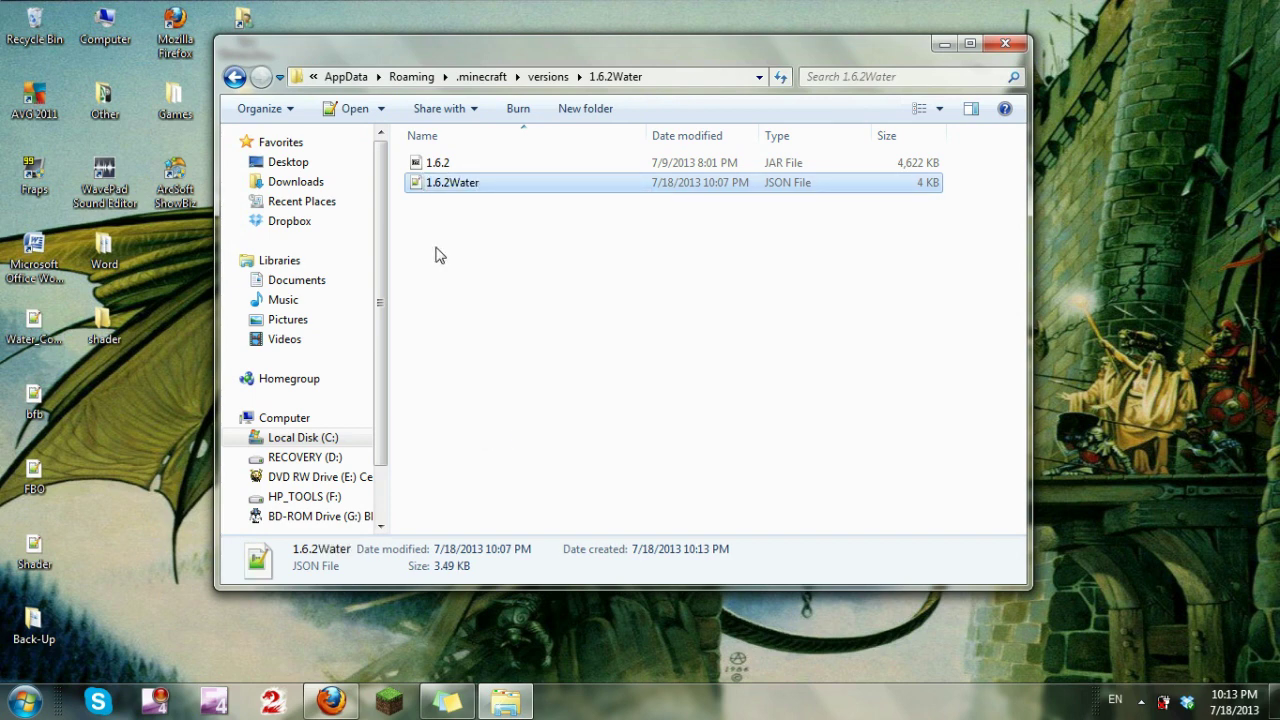
# Step: Rename the copied 1.6.2 JAR file as 1.6.2Water
pyautogui.rightClick(453, 165)
pyautogui.click(526, 411)
pyautogui.press('End')
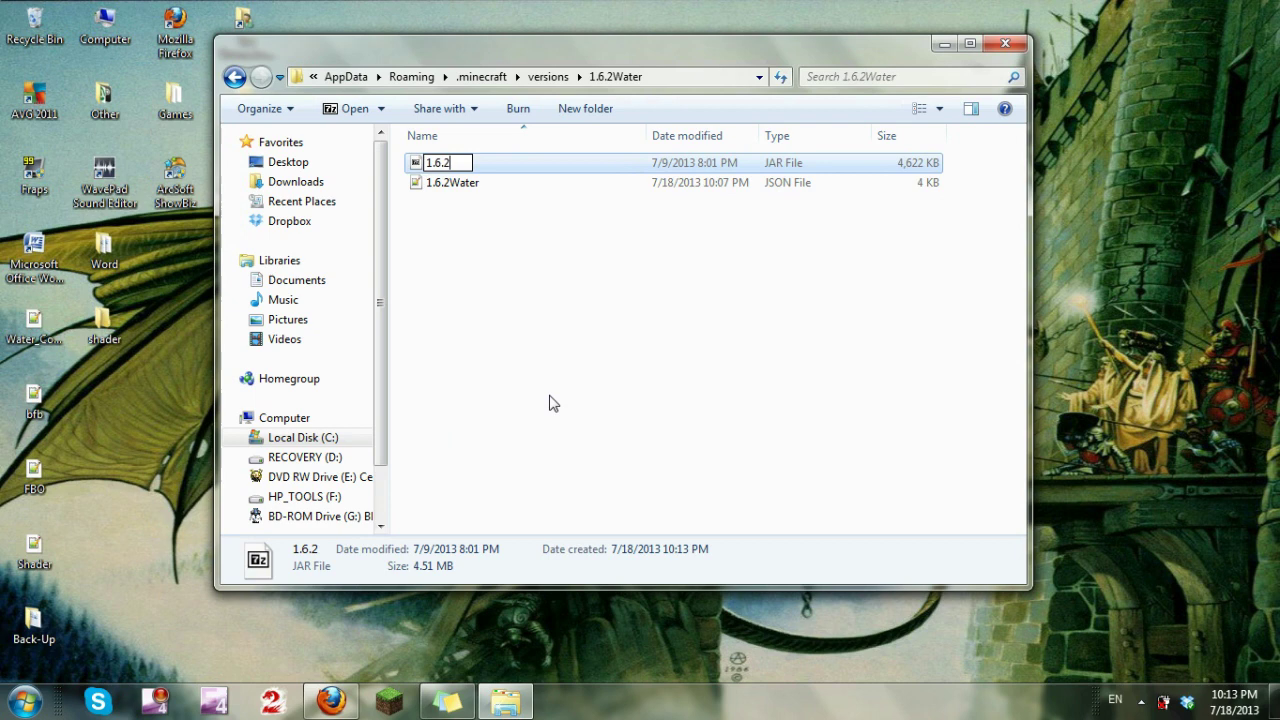
pyautogui.write('Water')
pyautogui.press('Return')
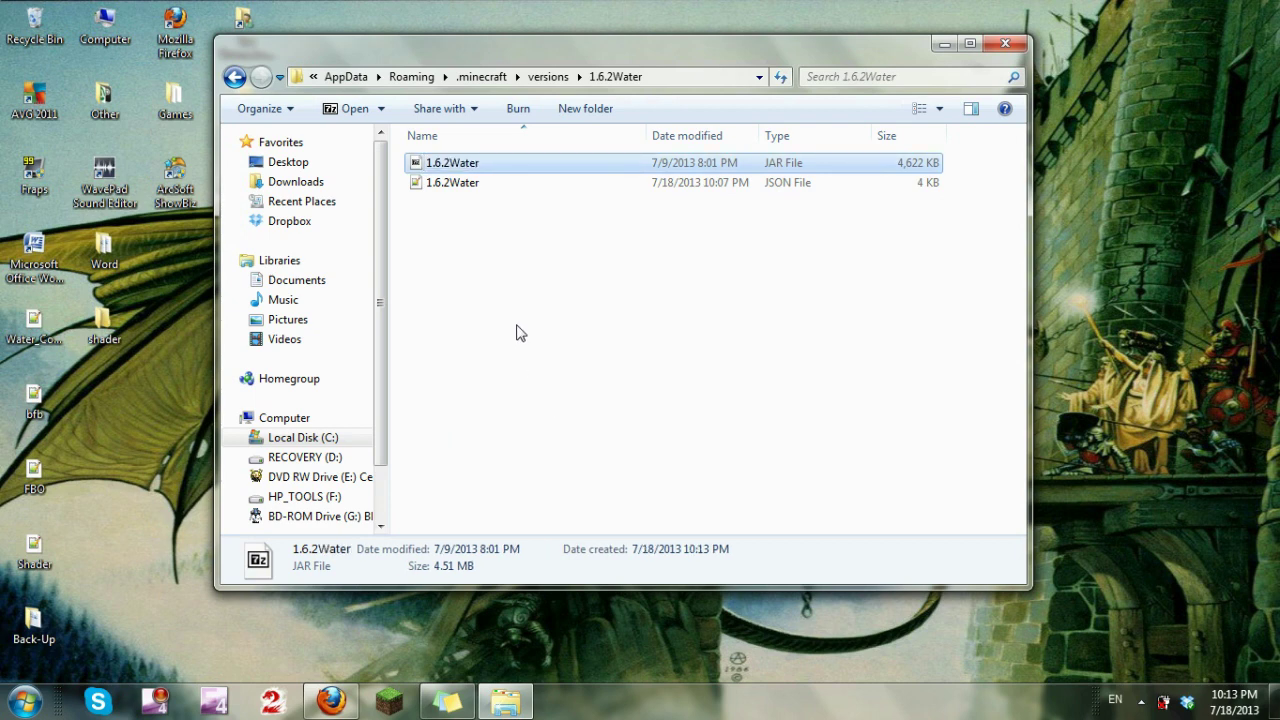
# Step: Open the 1.6.2Water JSON file in Notepad++ and change its "id" value to "1.6.2Water"
pyautogui.click(773, 190)
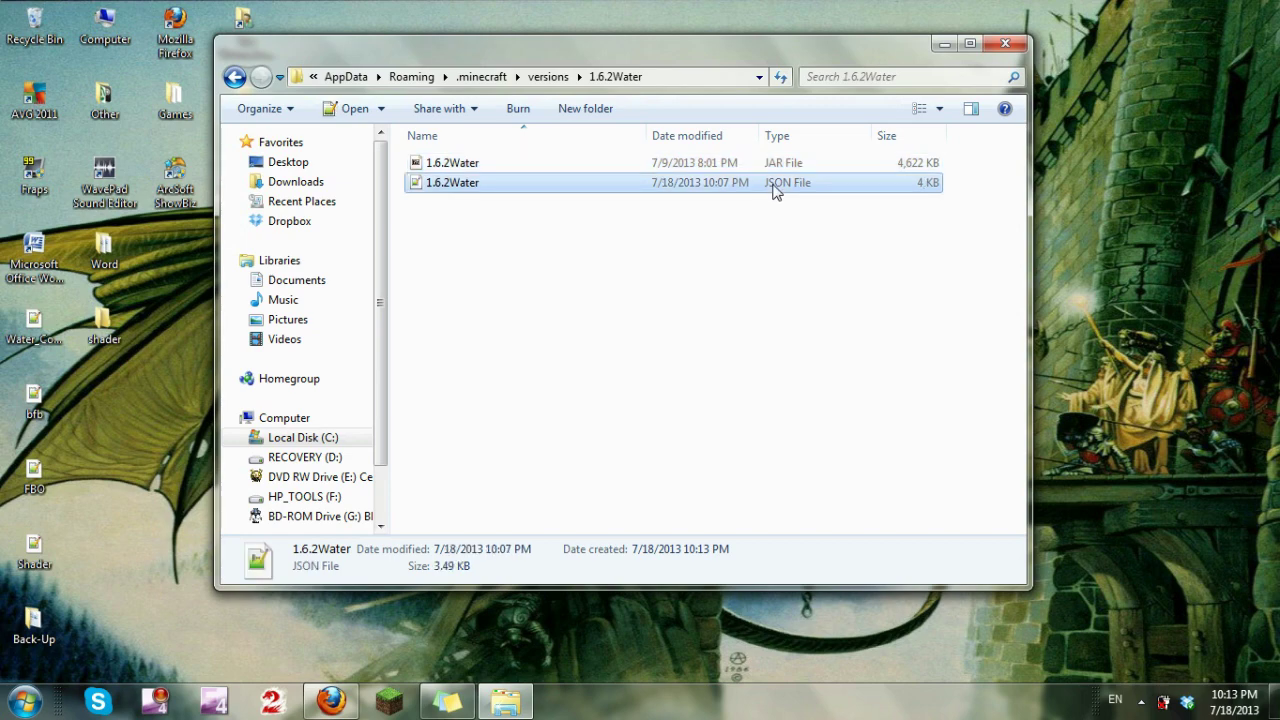
pyautogui.doubleClick(445, 192)
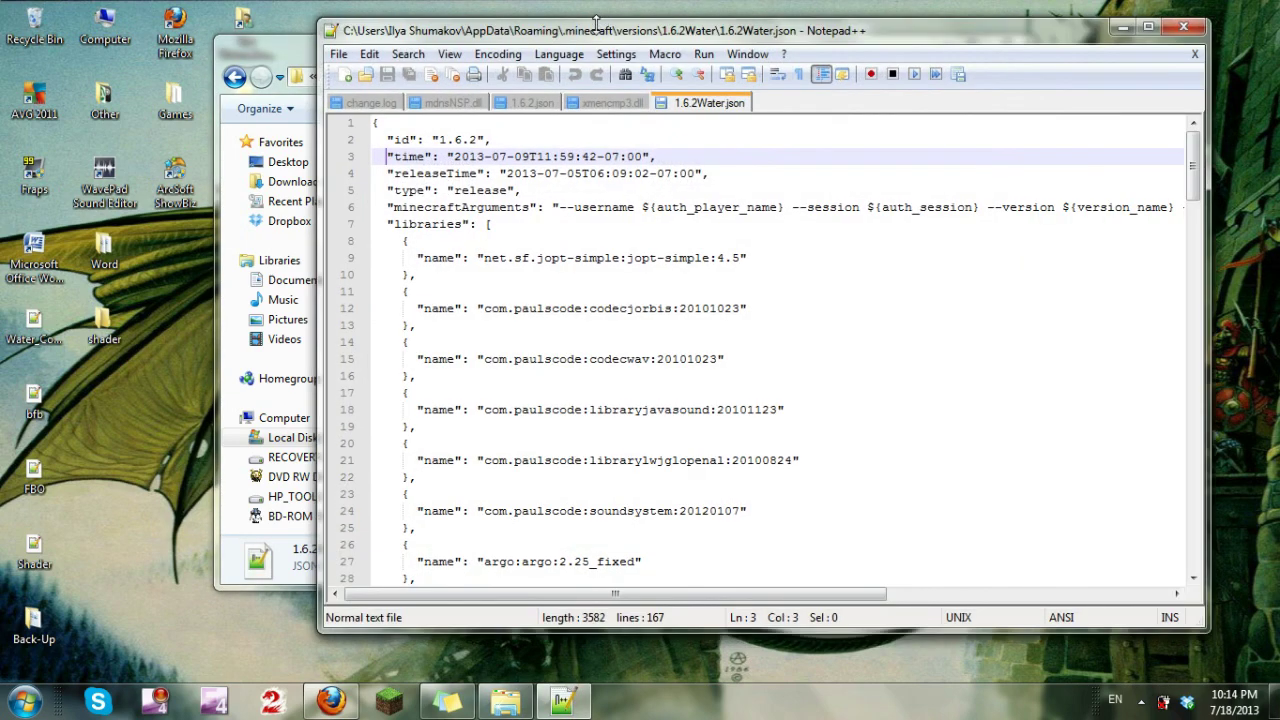
pyautogui.moveTo(594, 20); pyautogui.dragTo(466, 51)
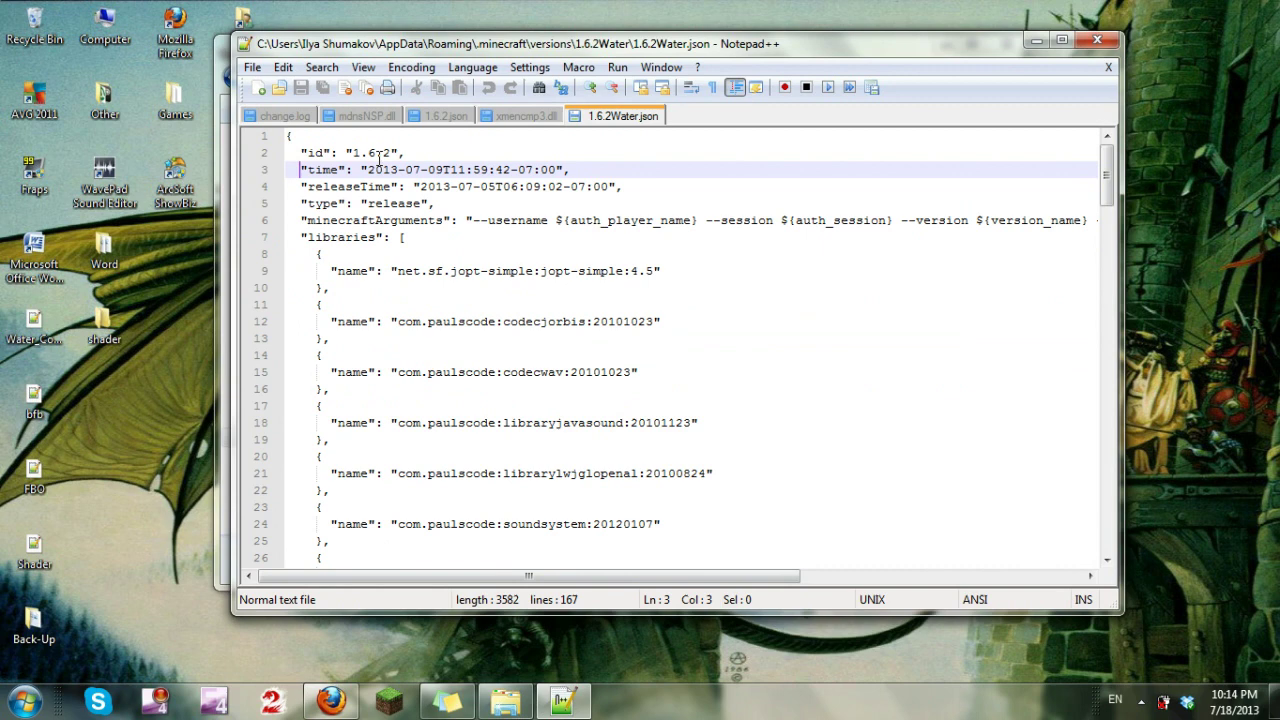
pyautogui.moveTo(309, 152); pyautogui.dragTo(394, 152)
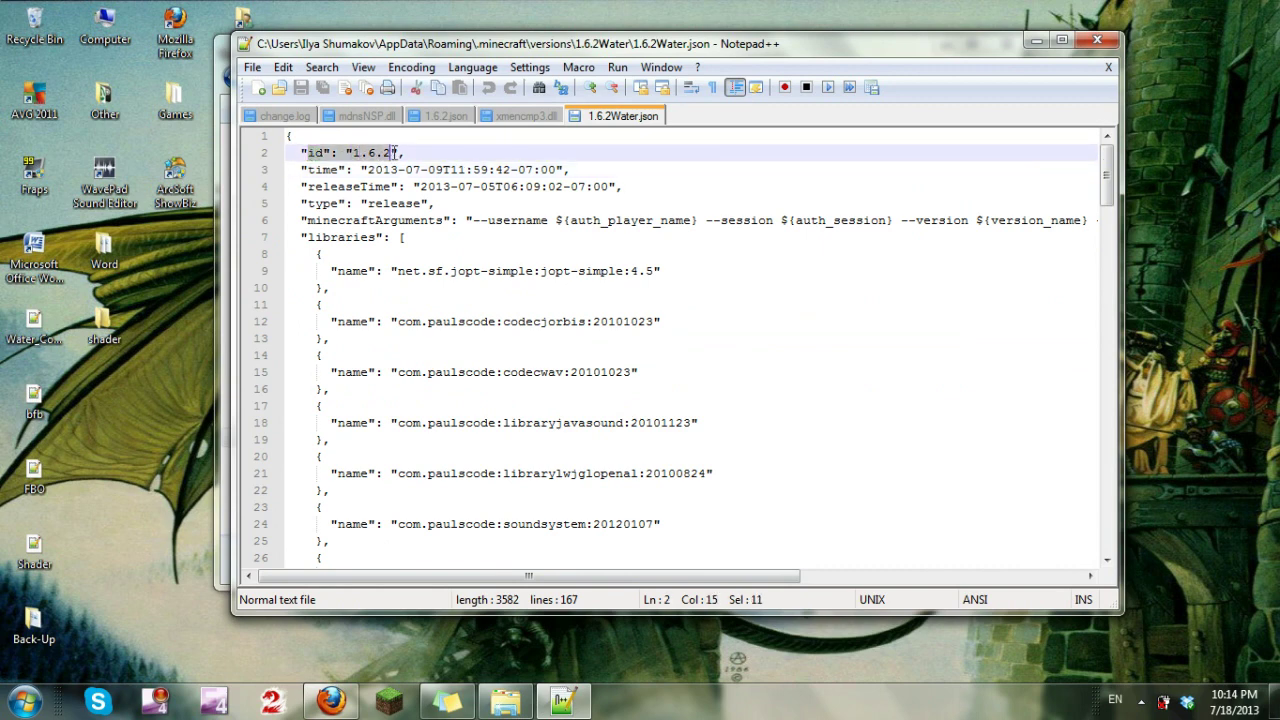
pyautogui.click(392, 153)
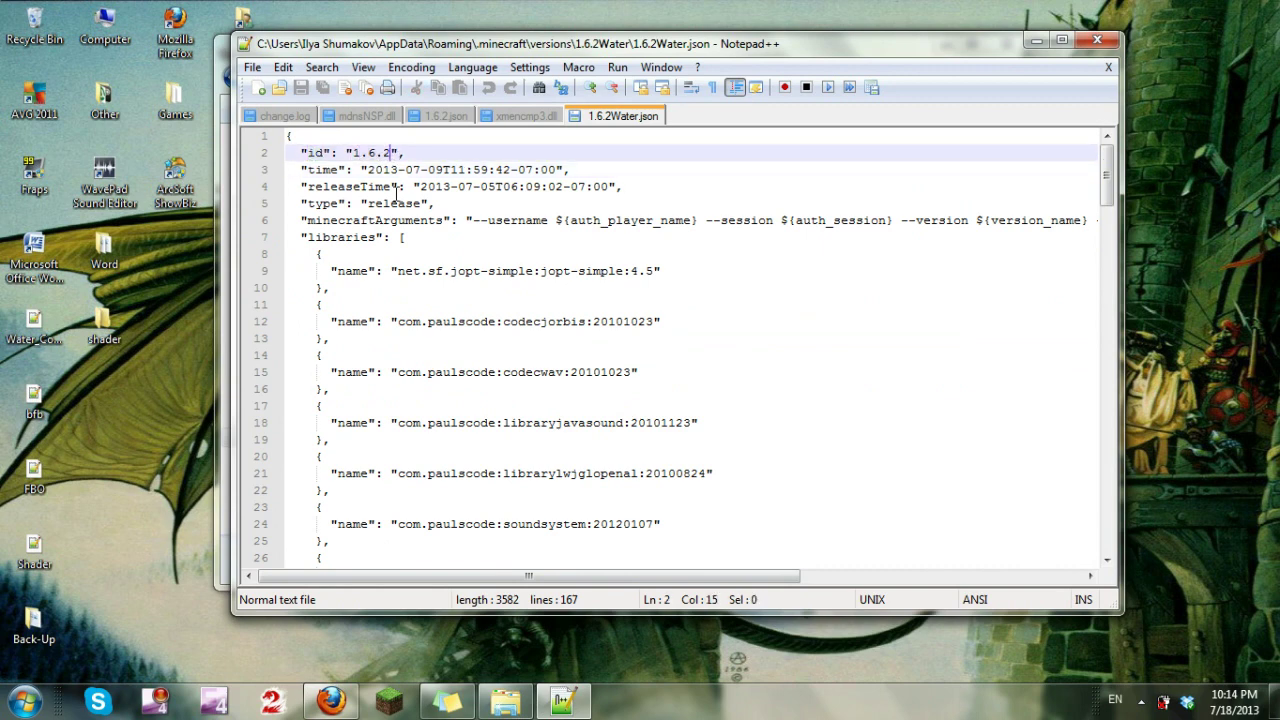
pyautogui.write('Water')
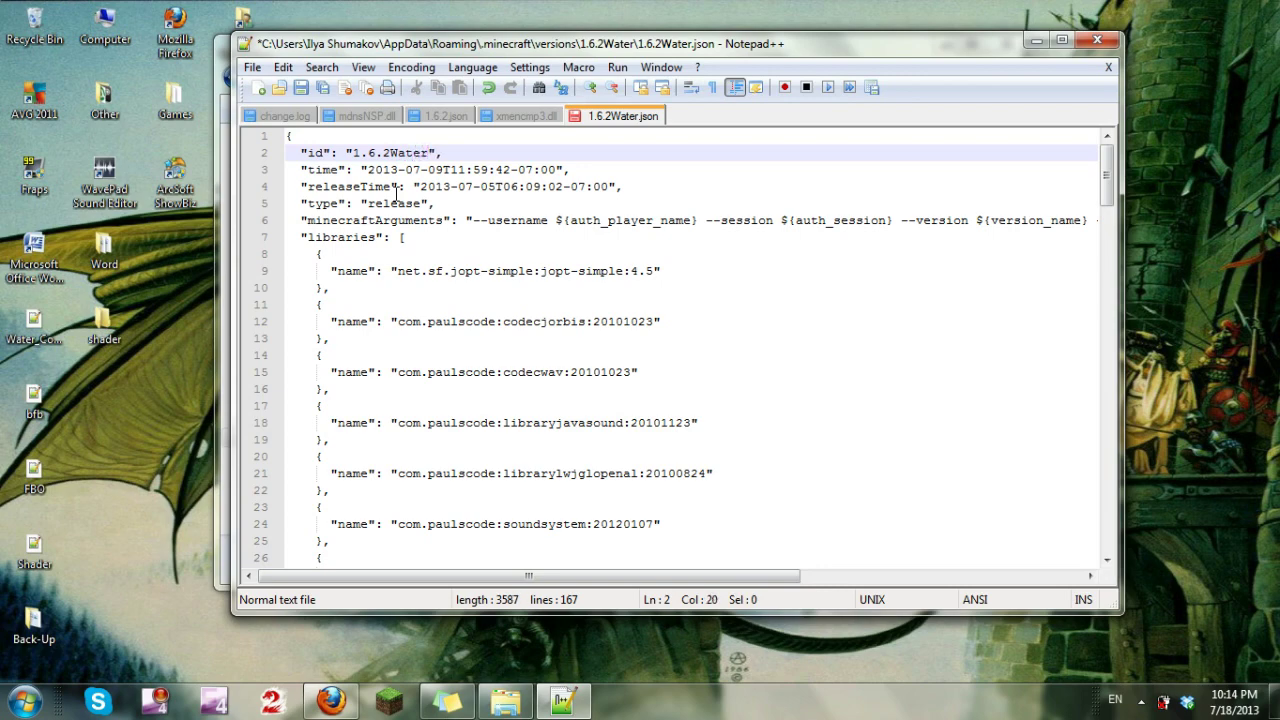
# Step: Save the edited 1.6.2Water JSON file and close Notepad++
pyautogui.click(253, 67)
pyautogui.click(292, 151)
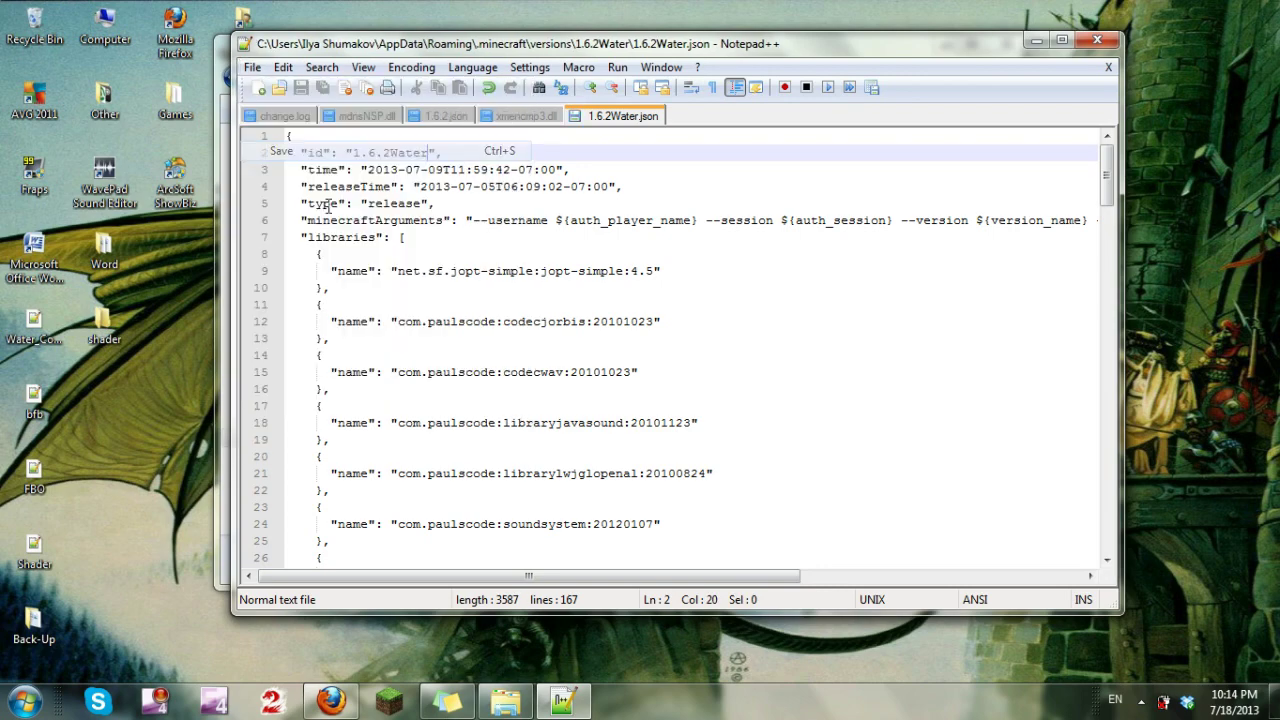
pyautogui.click(1097, 41)
pyautogui.click(1092, 46)
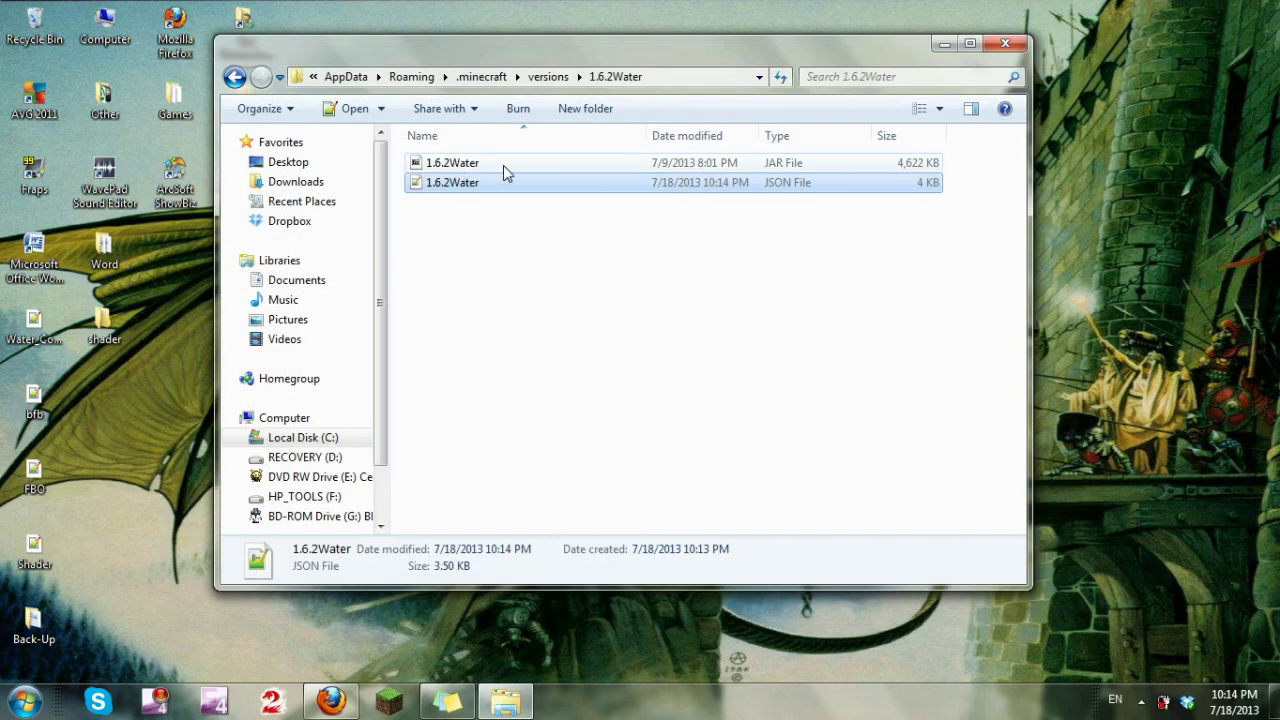
# Step: Open the 1.6.2Water JAR file in 7-Zip and delete its META-INF folder
pyautogui.click(628, 168)
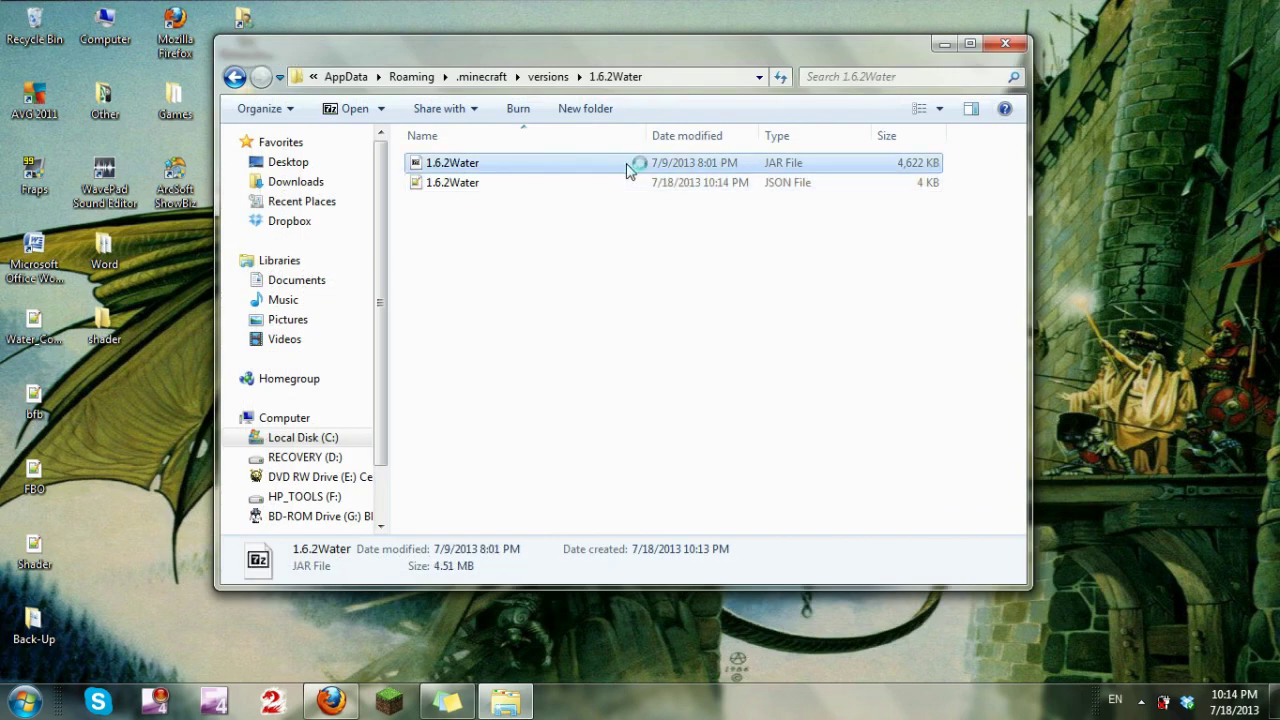
pyautogui.click(288, 363)
pyautogui.rightClick(284, 365)
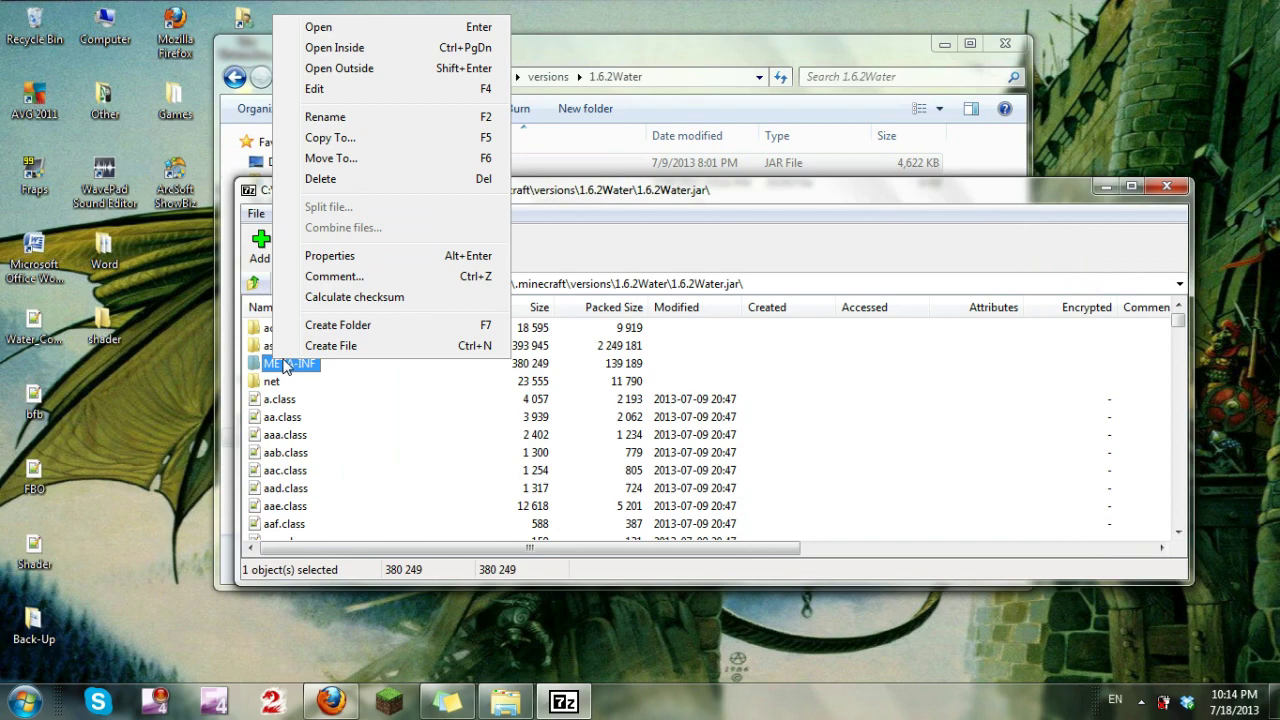
pyautogui.click(336, 180)
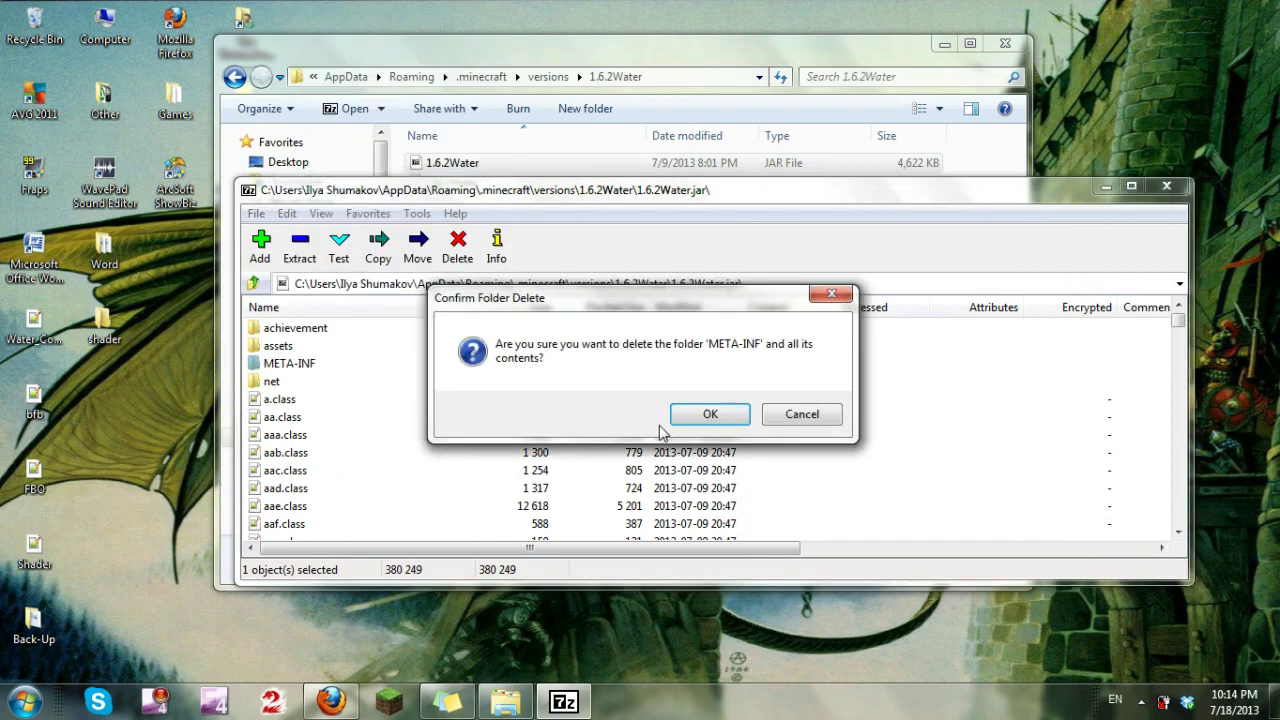
pyautogui.click(697, 416)
# Step: Copy the Water_Config, bfb, FBO and Shader class files from the desktop into the 1.6.2Water JAR archive and close it
pyautogui.moveTo(655, 195); pyautogui.dragTo(707, 126)
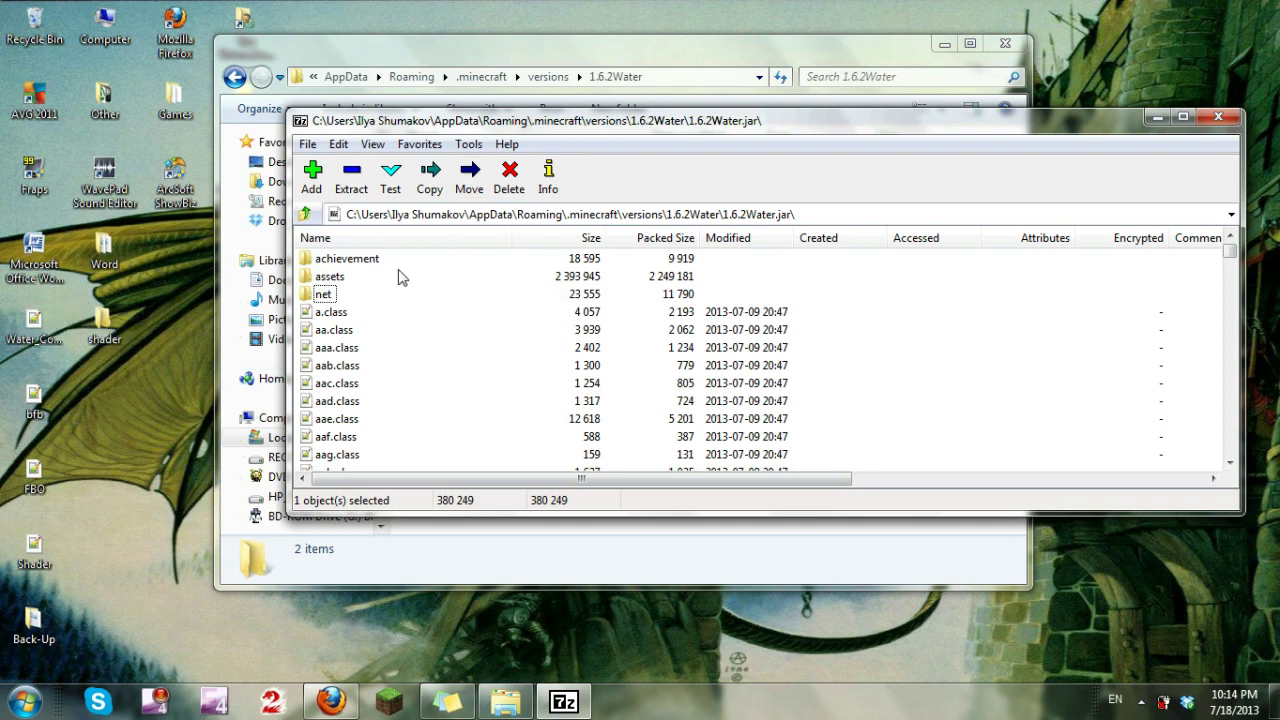
pyautogui.moveTo(128, 293); pyautogui.dragTo(34, 560)
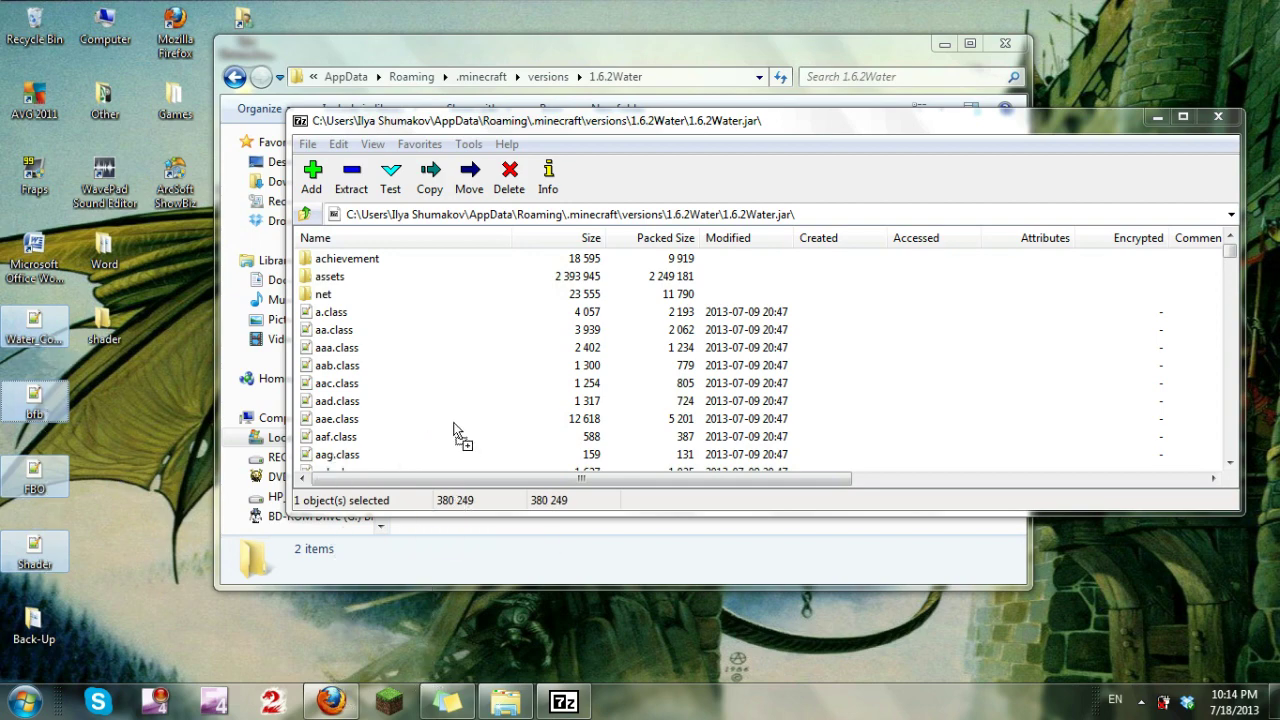
pyautogui.moveTo(349, 404); pyautogui.dragTo(349, 404)
pyautogui.click(669, 428)
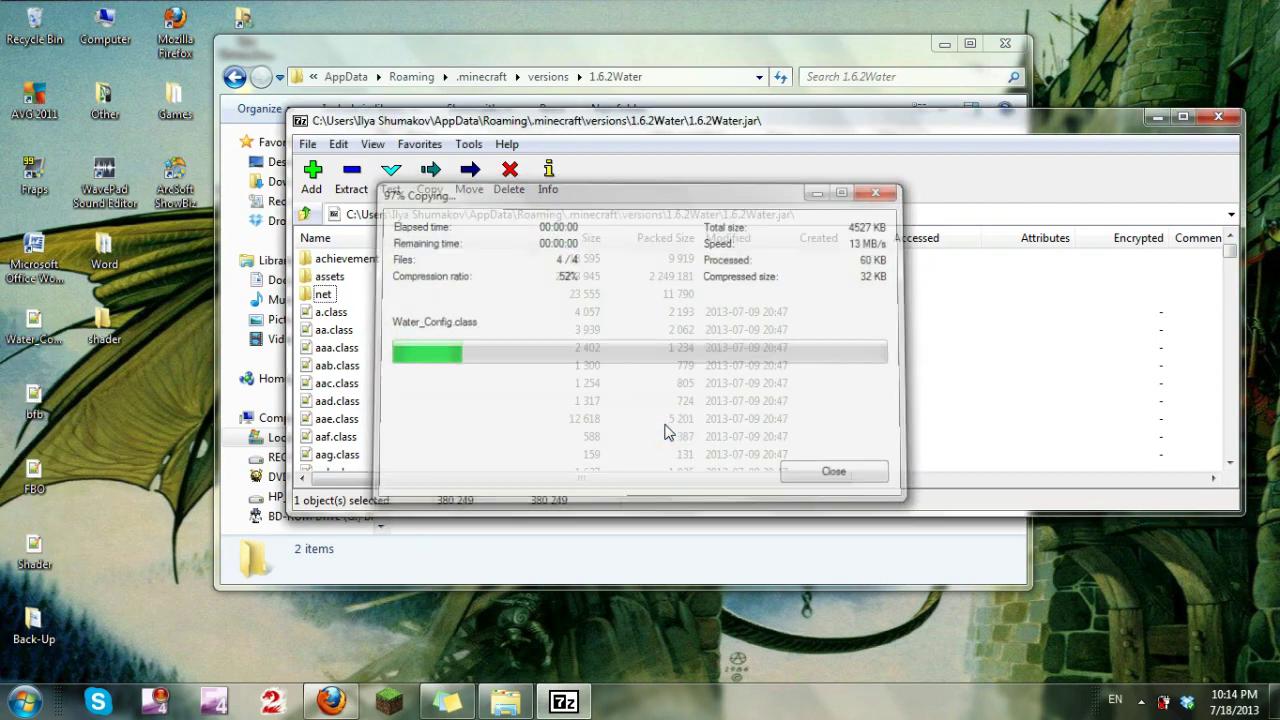
pyautogui.click(1218, 117)
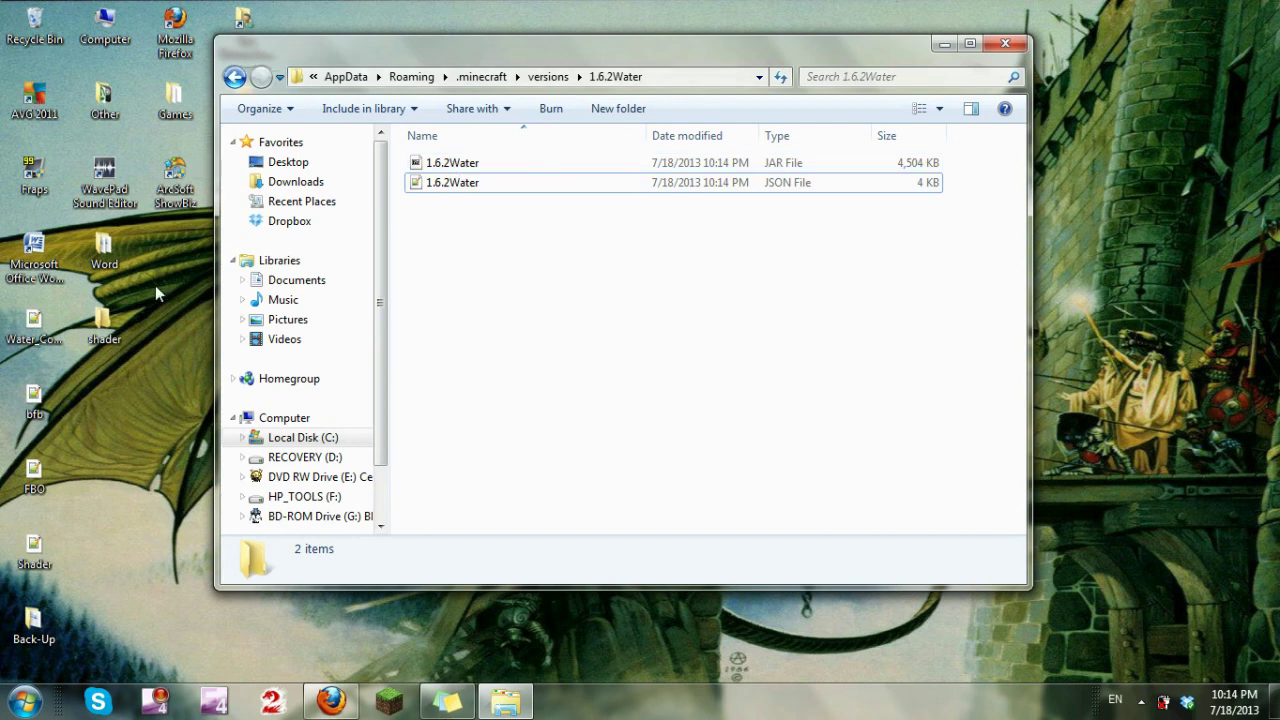
# Step: Move the shader folder from the desktop into the .minecraft folder, and reposition the WaterShaders-VAN-162 folder beside the other desktop icons
pyautogui.click(235, 79)
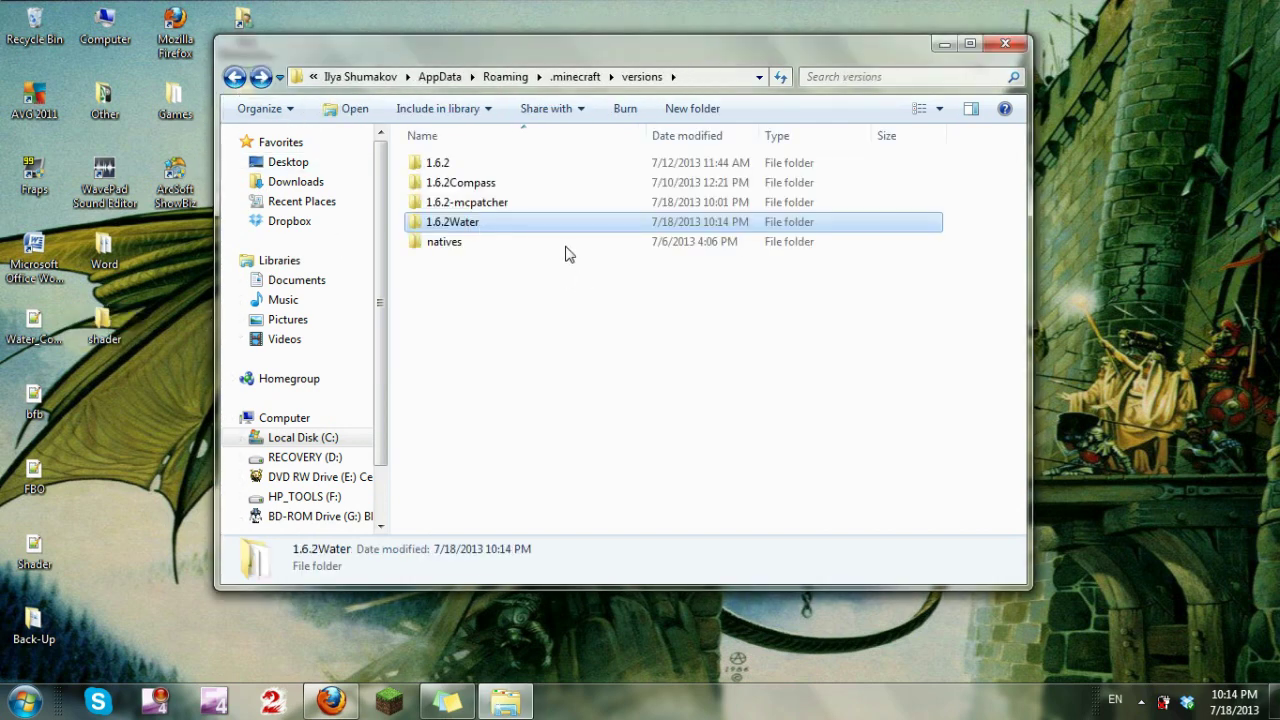
pyautogui.click(231, 78)
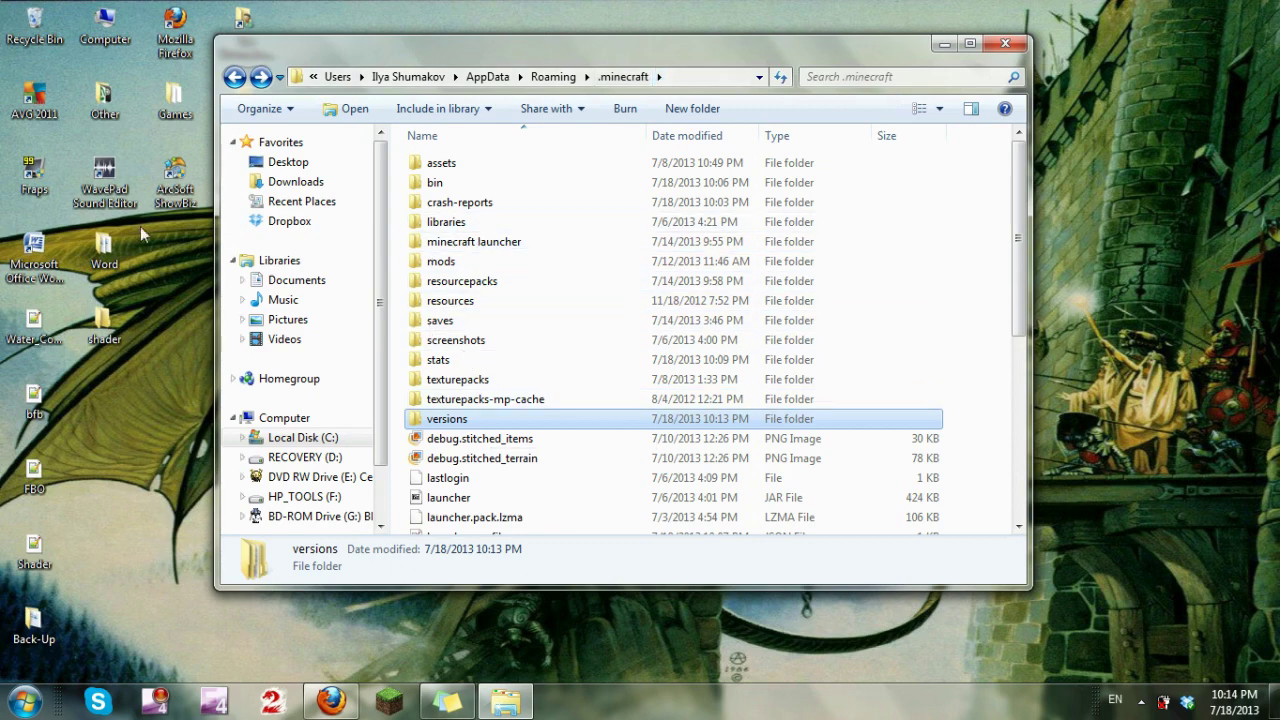
pyautogui.moveTo(104, 318); pyautogui.dragTo(398, 315)
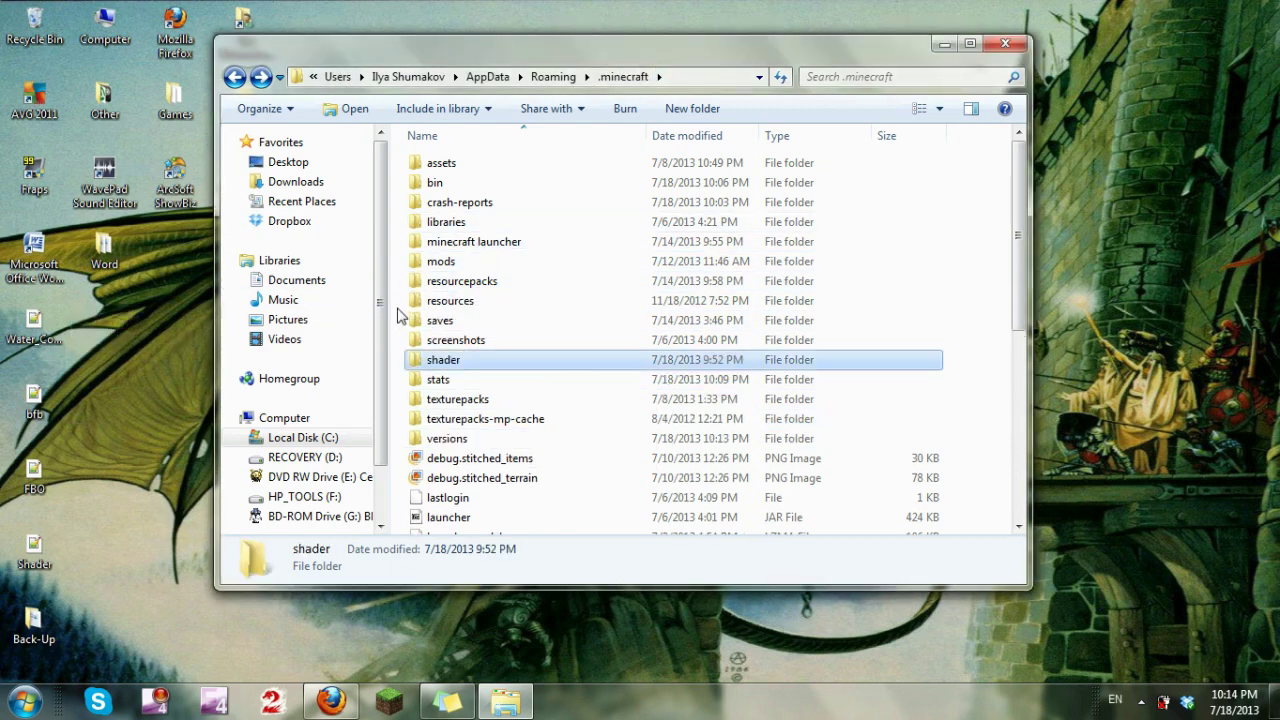
pyautogui.click(404, 366)
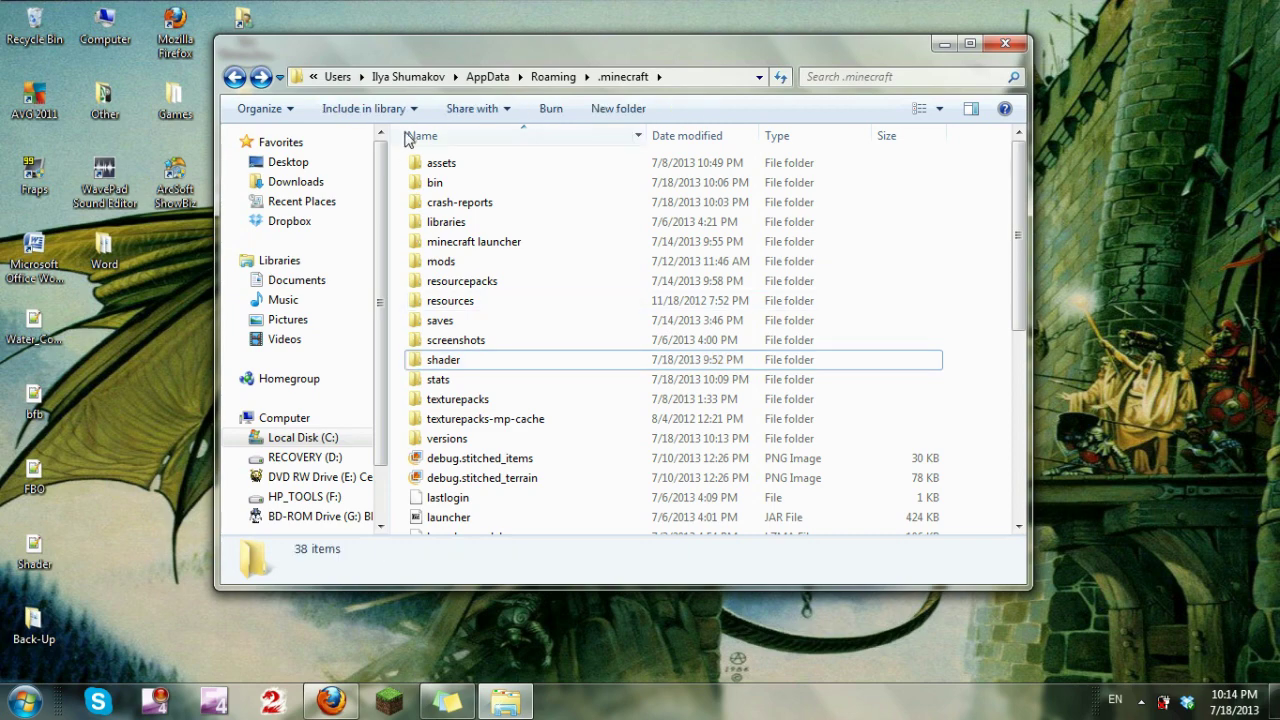
pyautogui.click(1008, 44)
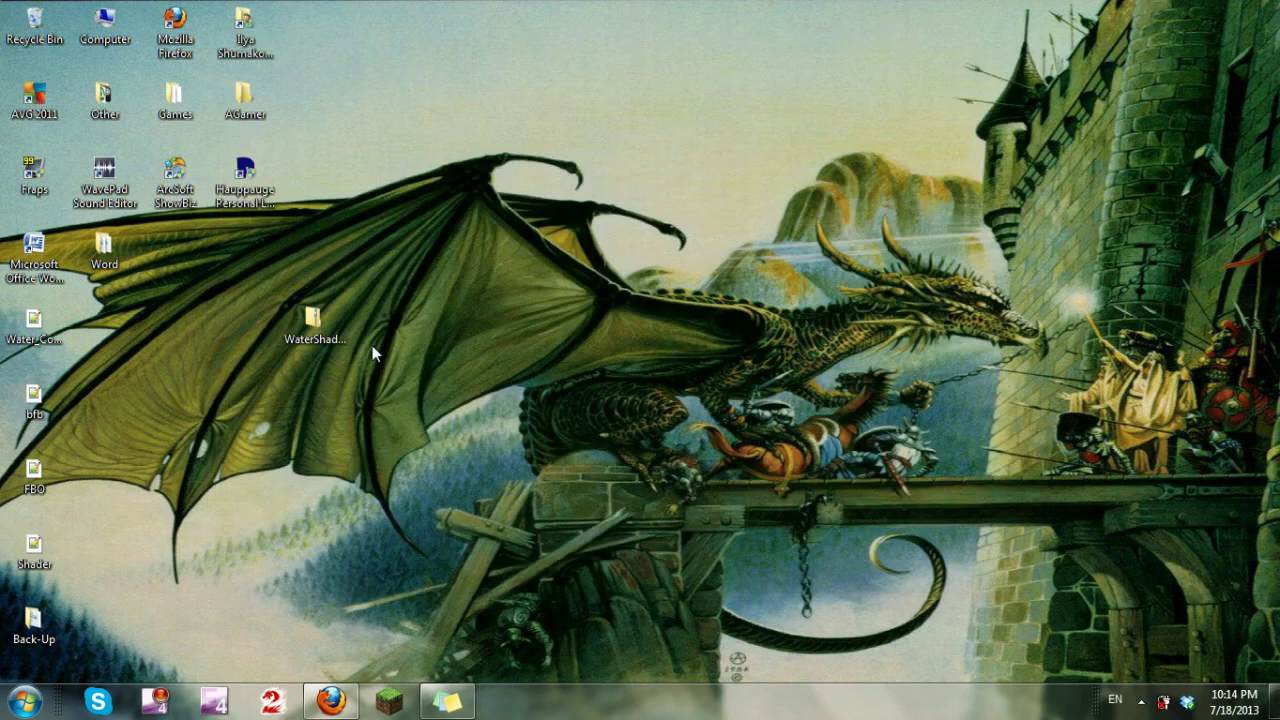
pyautogui.moveTo(313, 322); pyautogui.dragTo(176, 325)
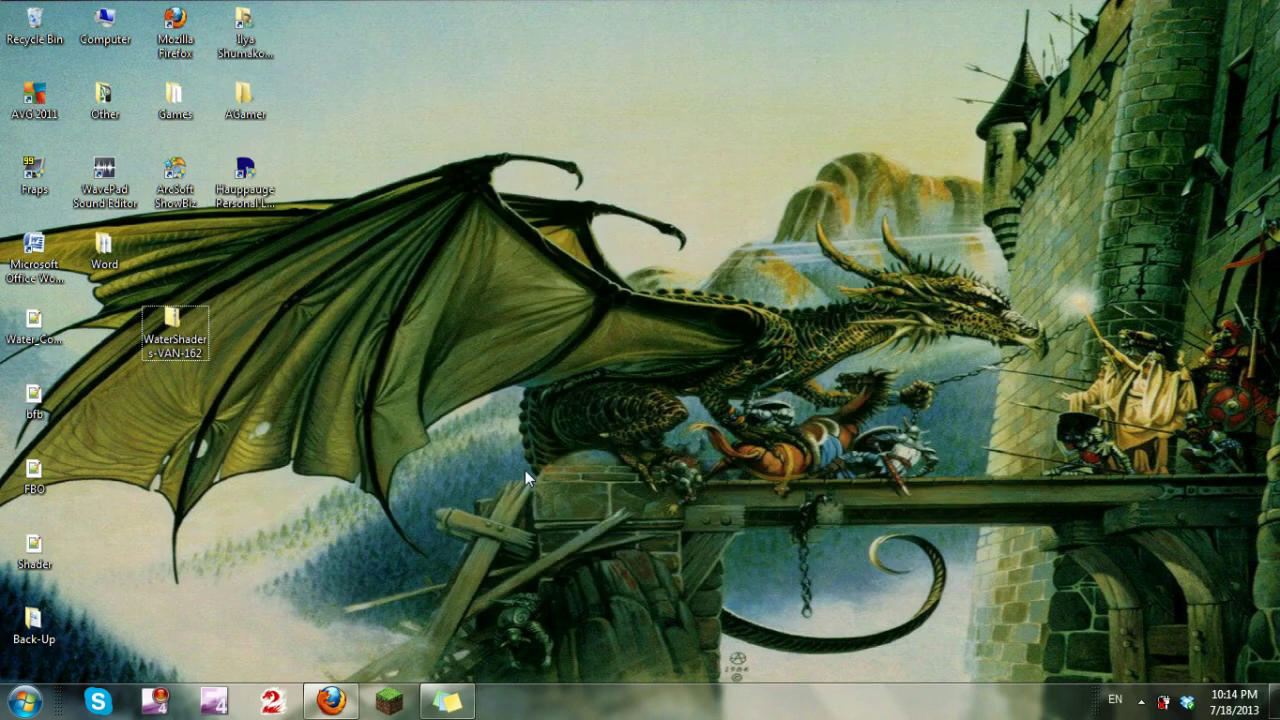
# Step: Open the Minecraft launcher, set the Mod profile to use version release 1.6.2Water, and save the profile
pyautogui.click(405, 710)
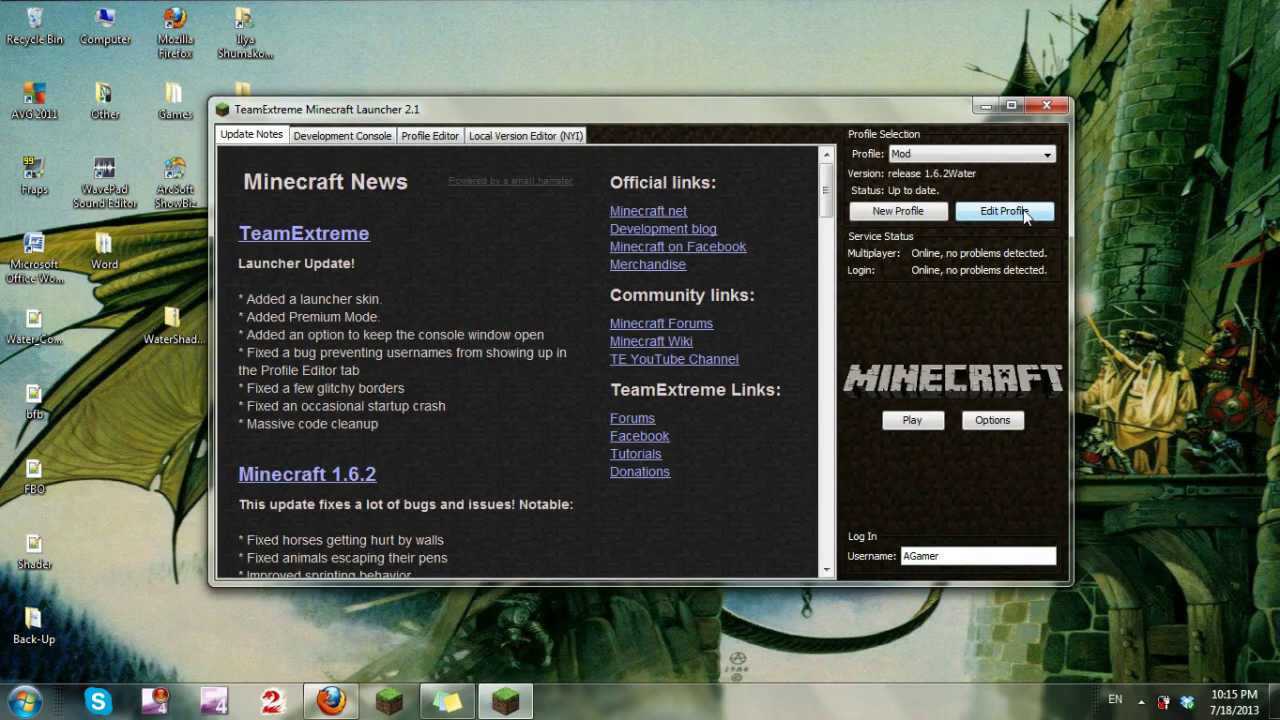
pyautogui.click(988, 214)
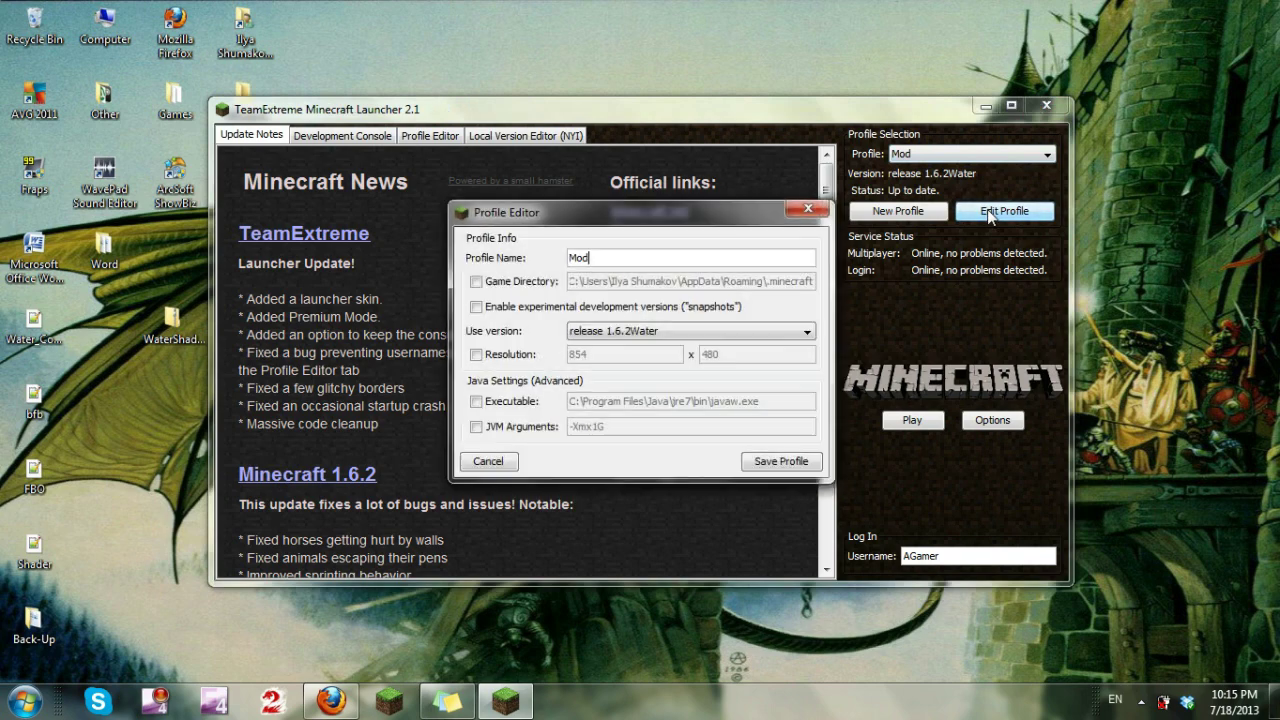
pyautogui.click(802, 330)
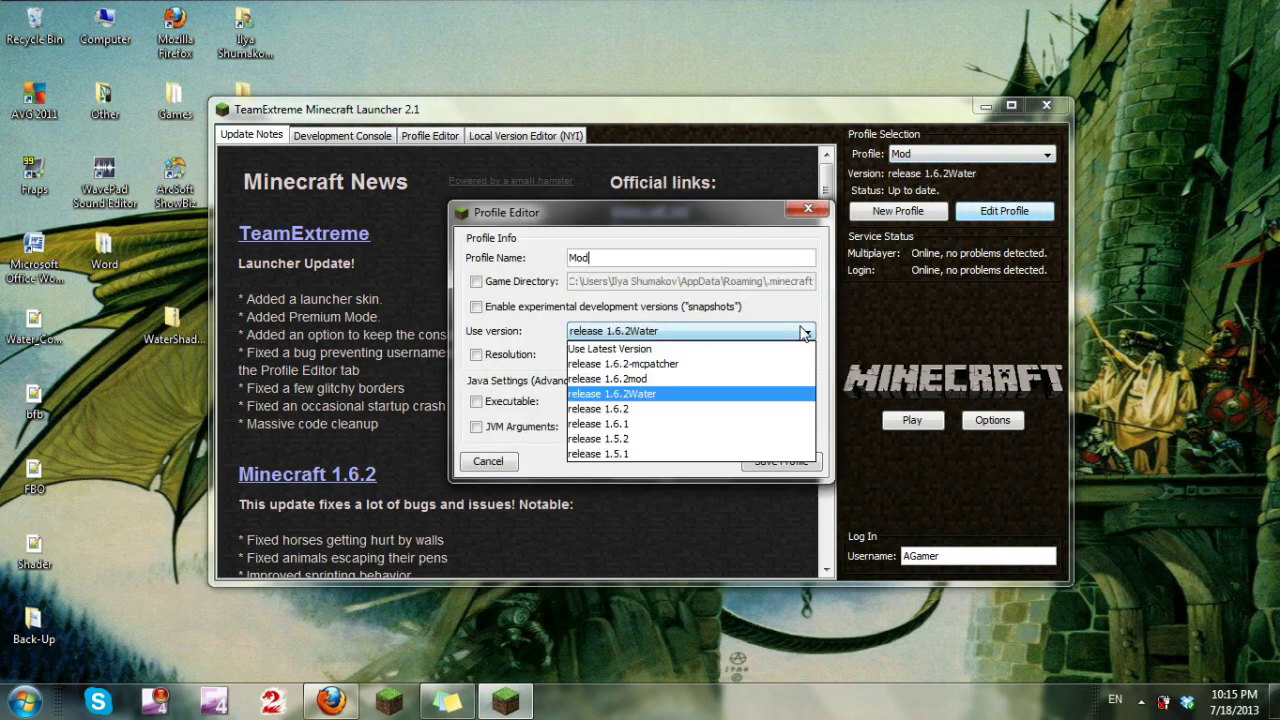
pyautogui.click(621, 394)
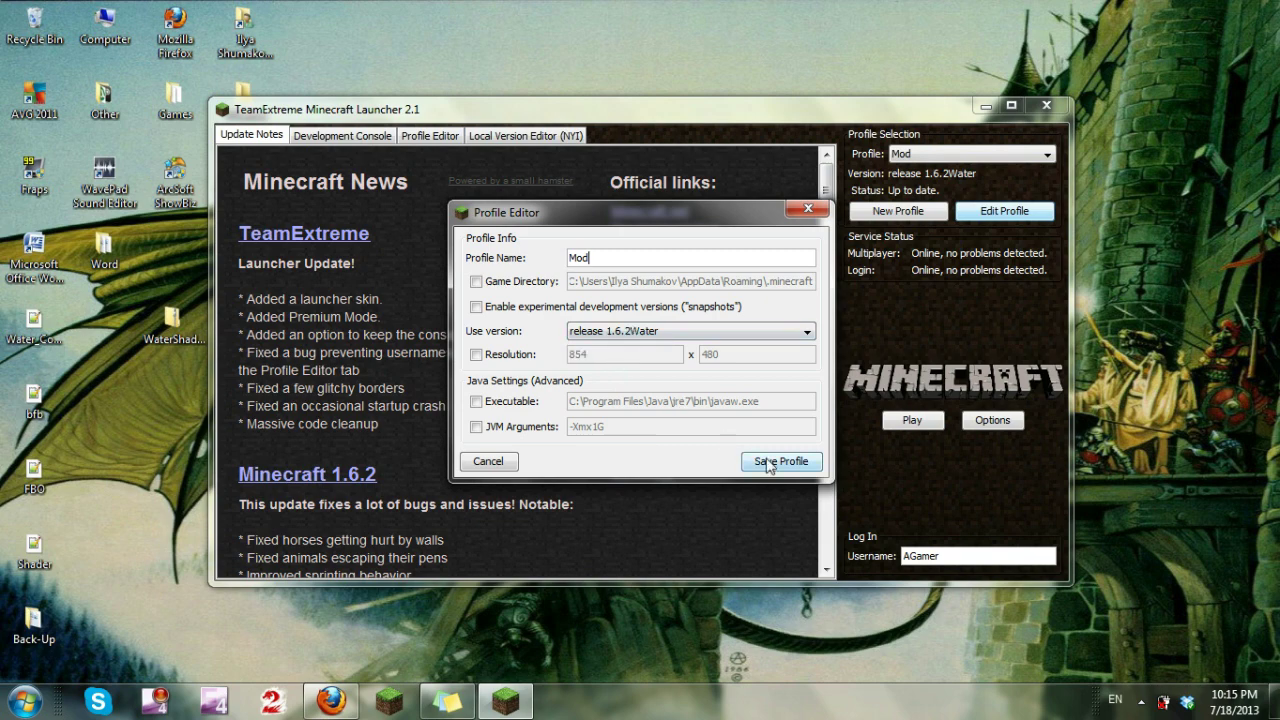
pyautogui.click(768, 462)
# Step: Start Minecraft with the Mod profile, maximize the game window, and load the first singleplayer world
pyautogui.click(910, 422)
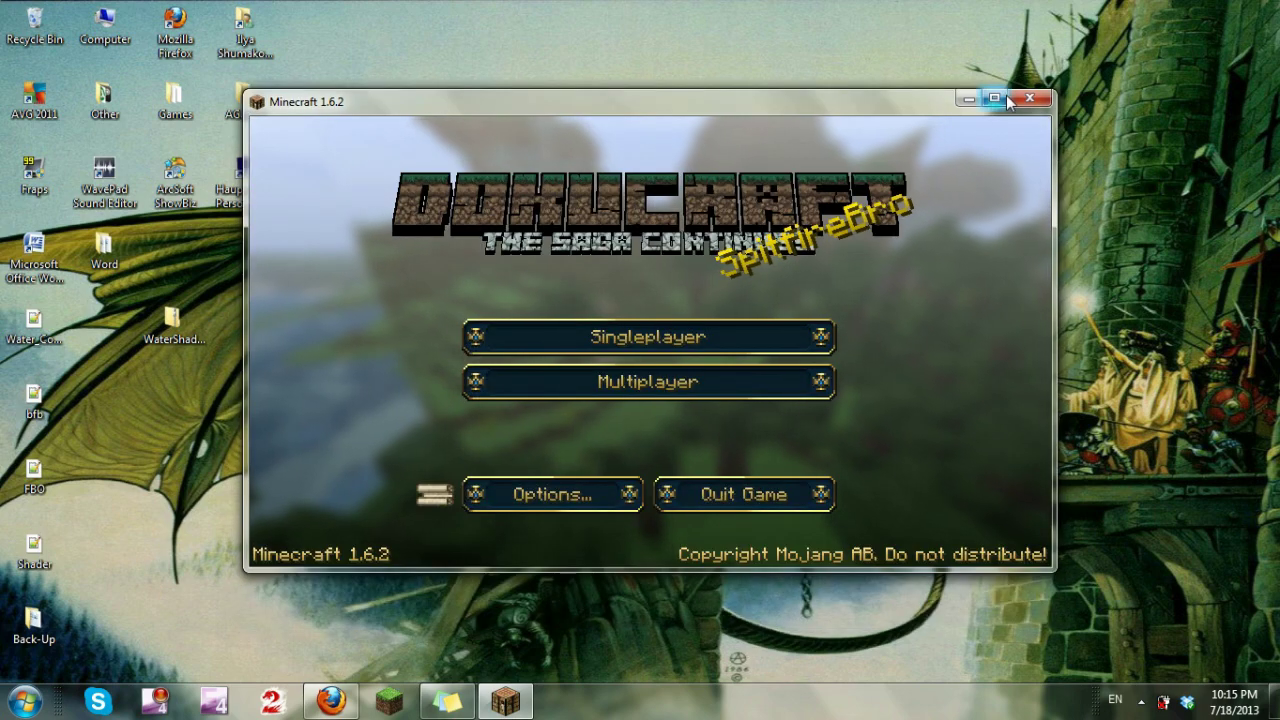
pyautogui.click(1006, 95)
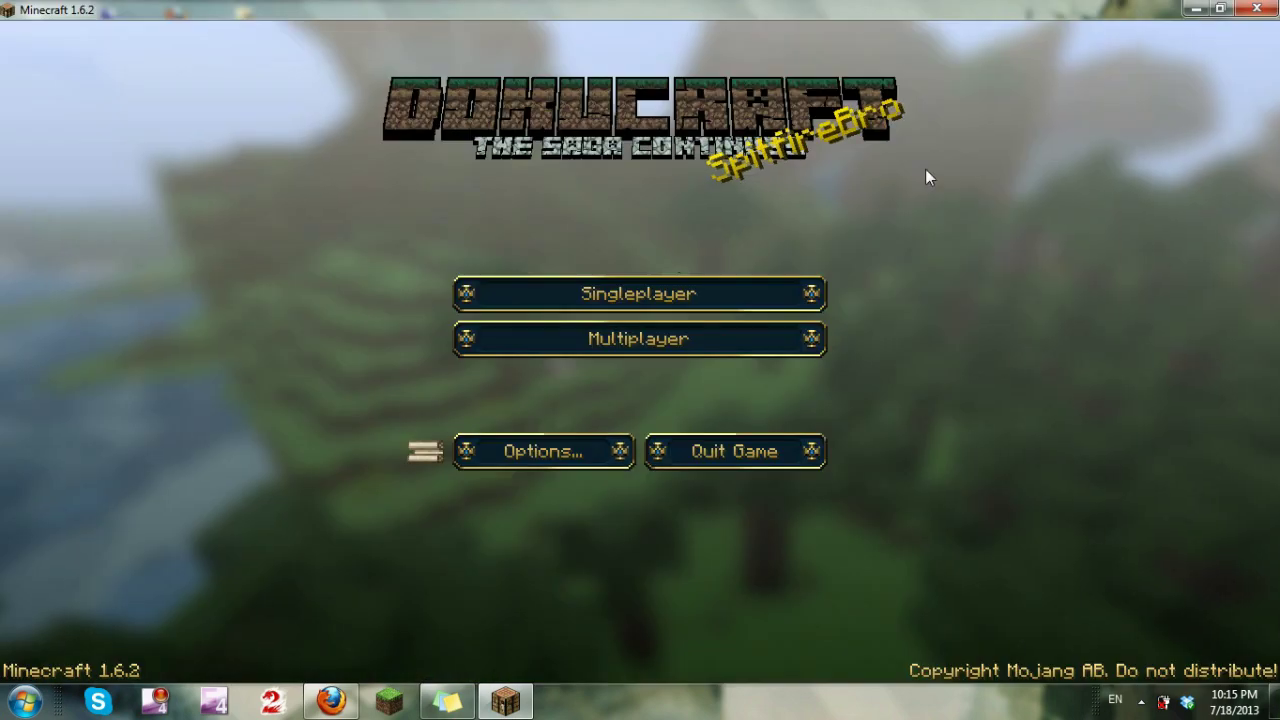
pyautogui.click(600, 289)
pyautogui.doubleClick(598, 140)
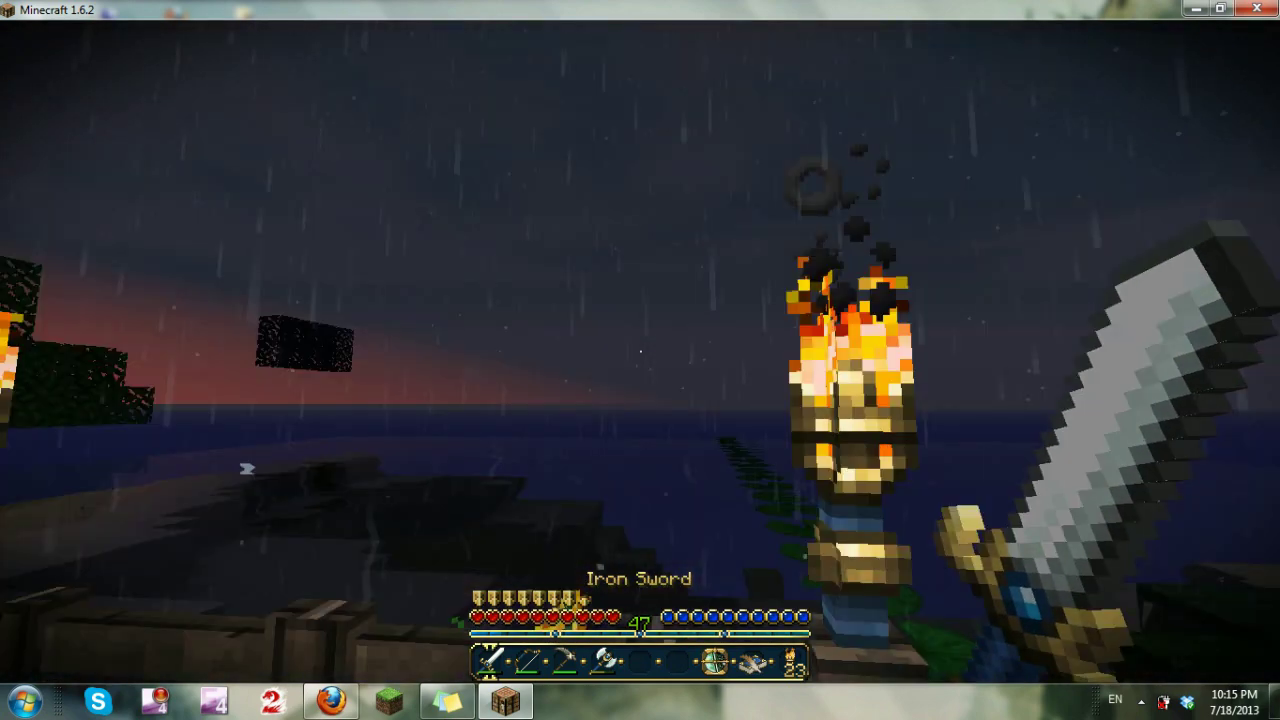
# Step: Walk around the shore between the wooden house and the stone castle to examine the water's reflections and surface
pyautogui.press('w')
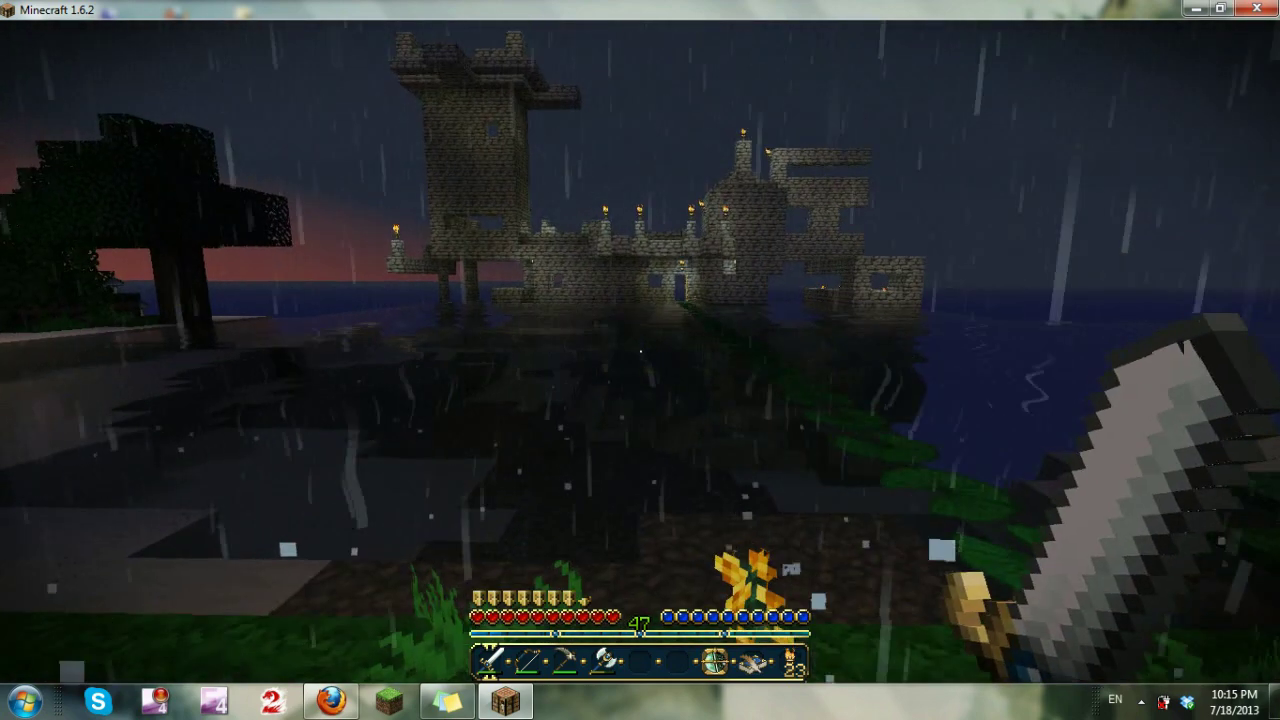
pyautogui.press('w')
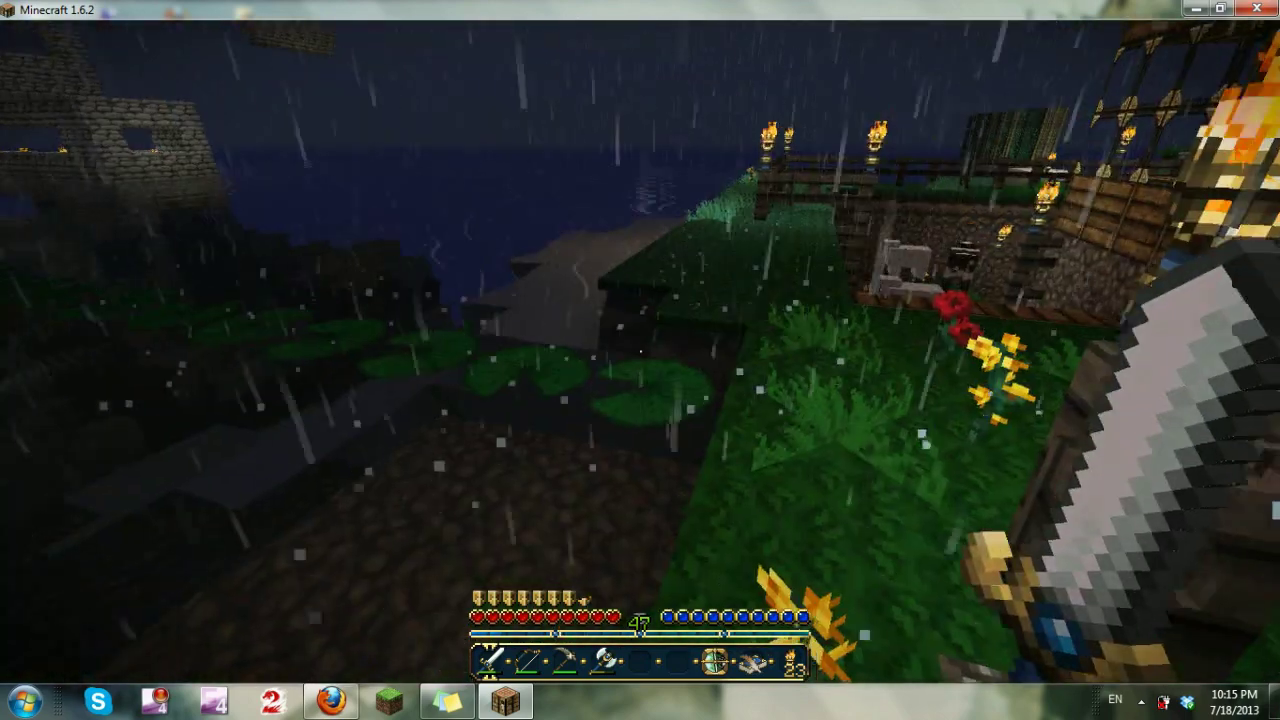
pyautogui.click(640, 360)
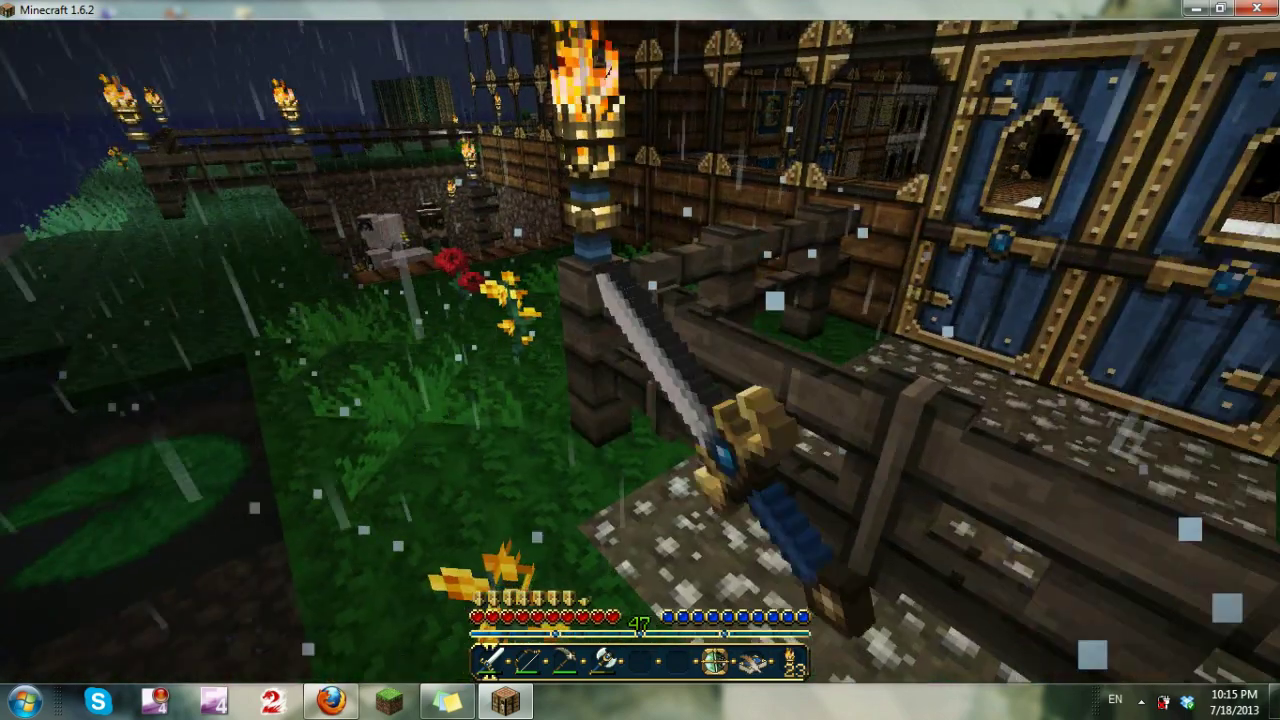
pyautogui.press('Escape')
pyautogui.press('Escape')
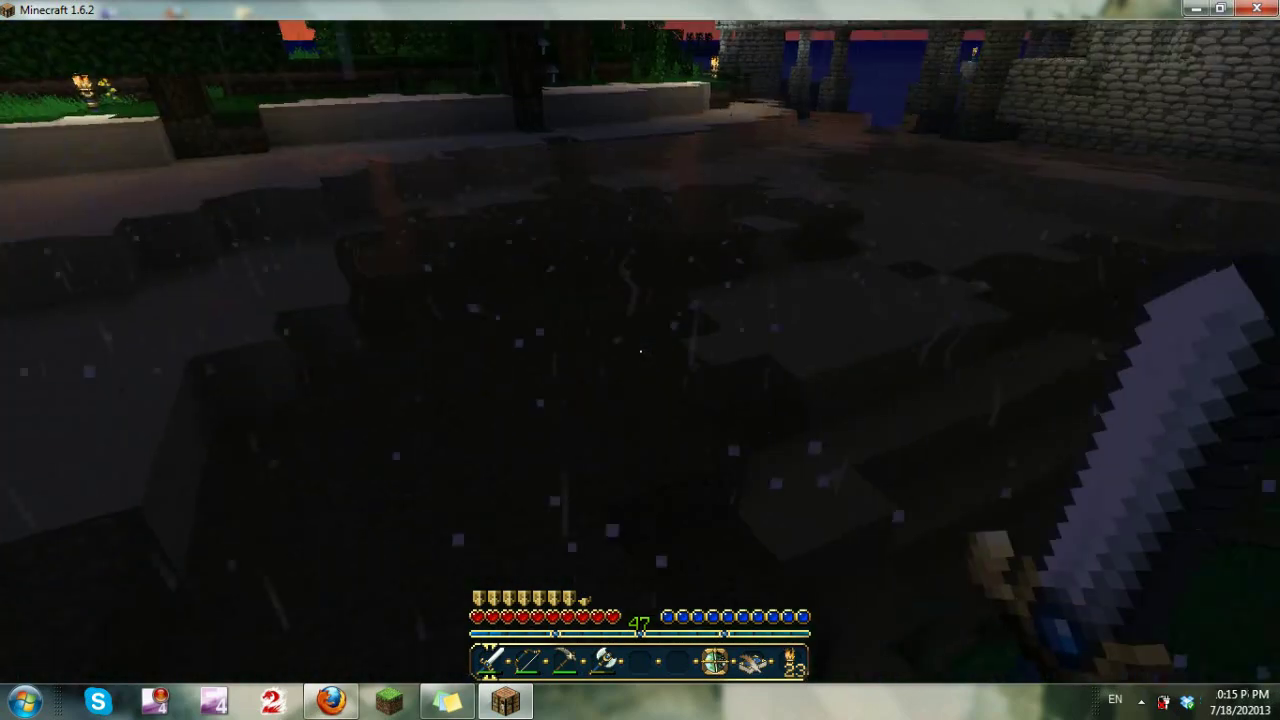
pyautogui.press('w')
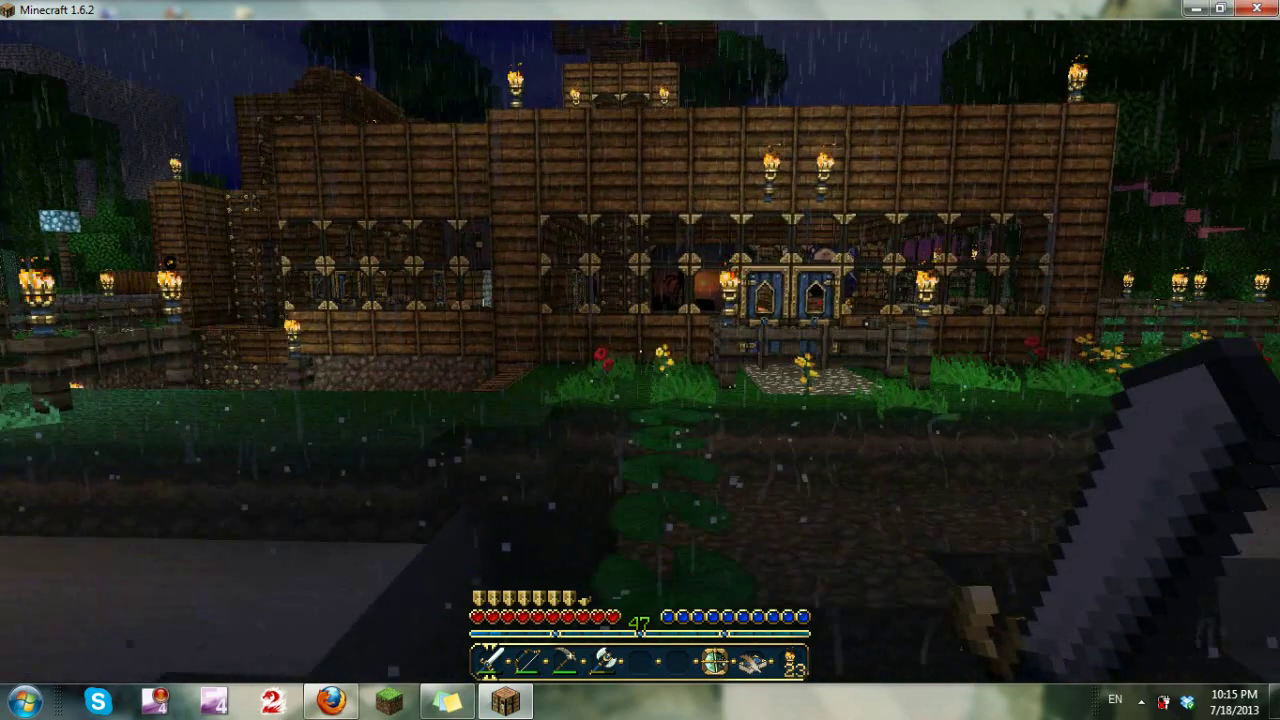
pyautogui.press('w')
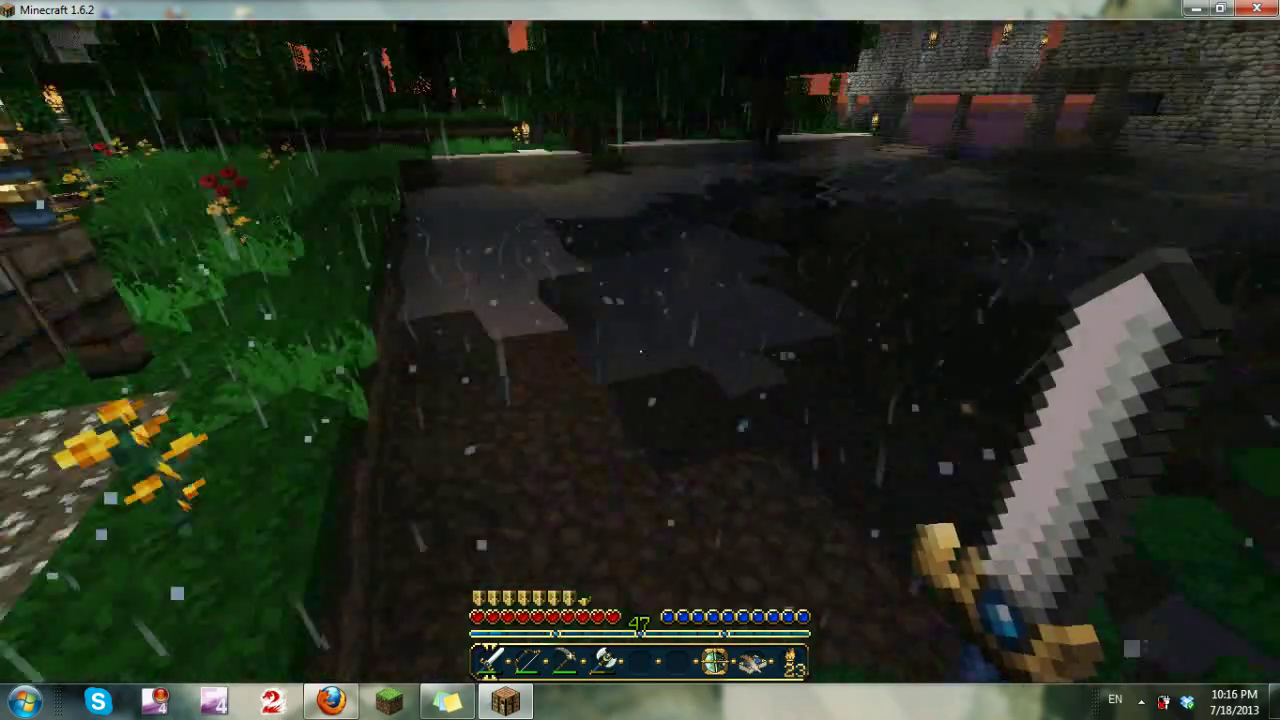
pyautogui.press('w')
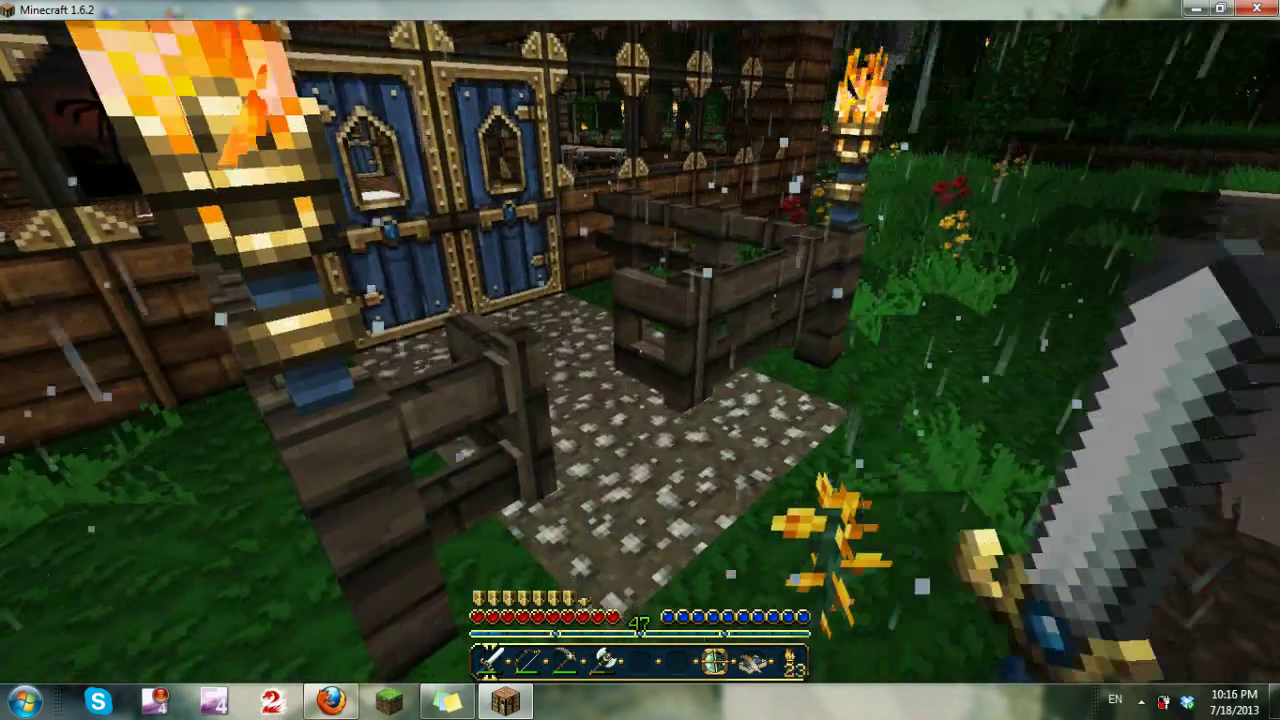
pyautogui.press('w')
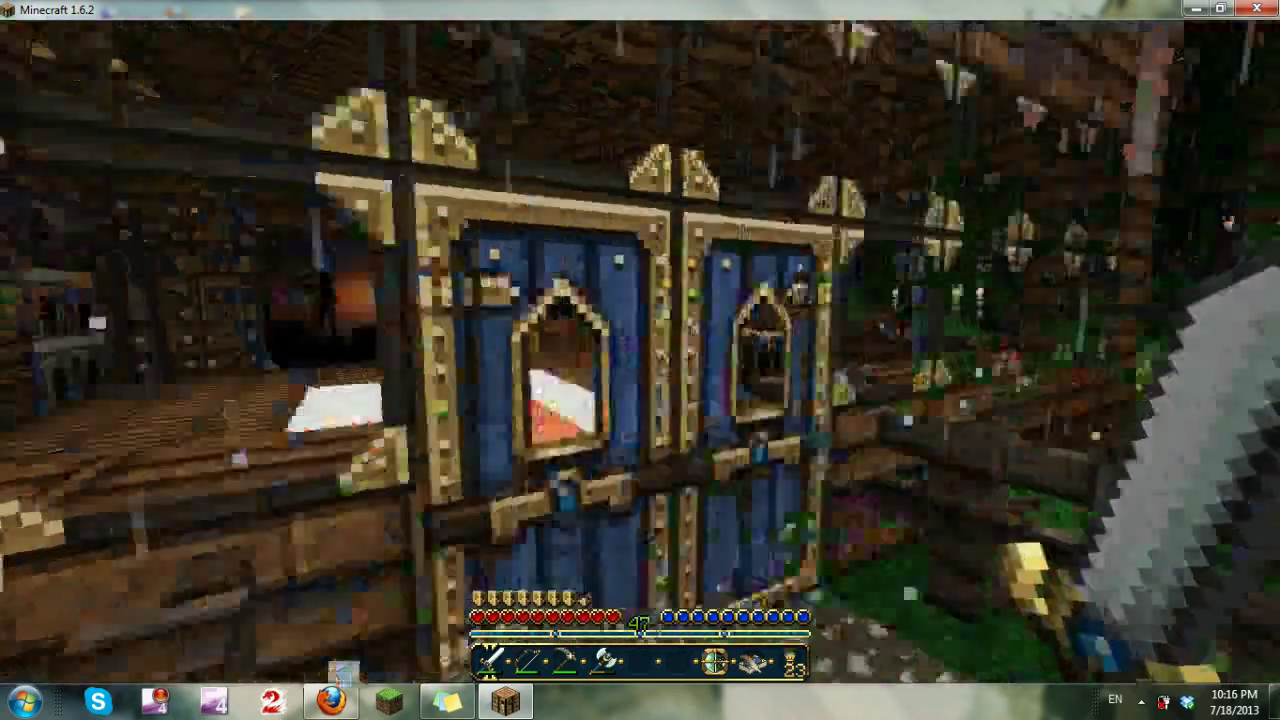
pyautogui.press('w')
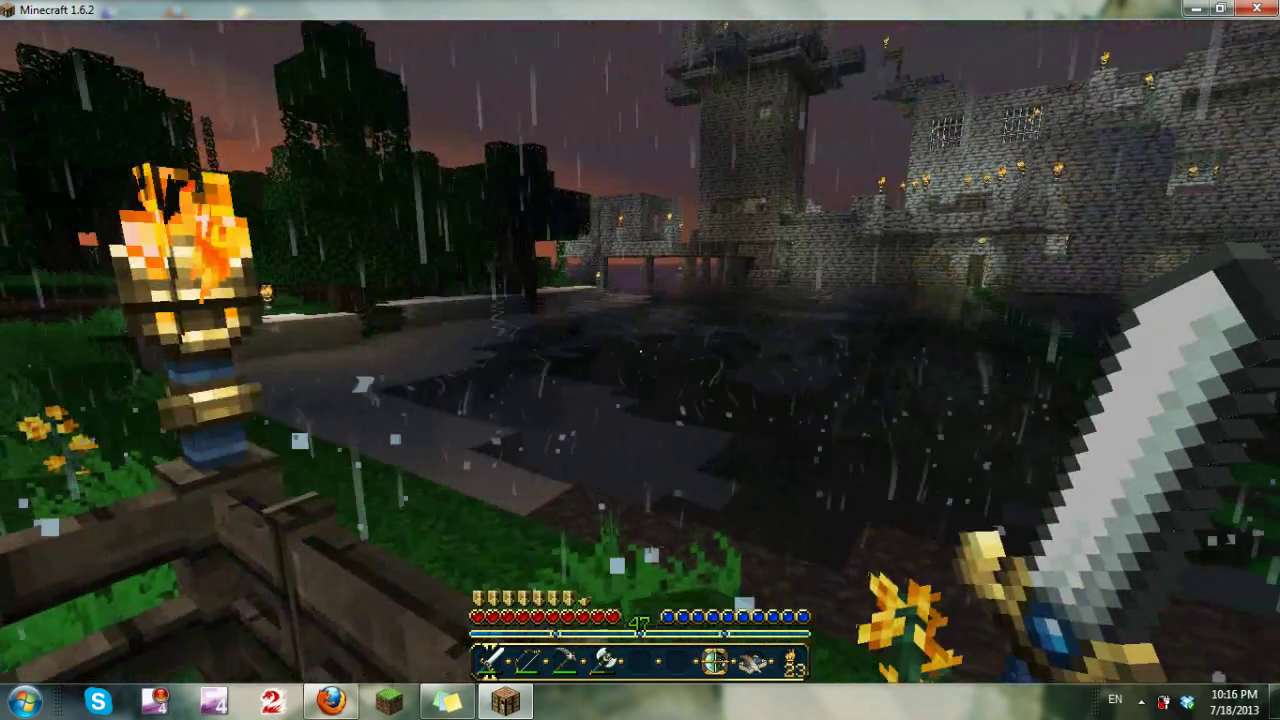
pyautogui.press('w')
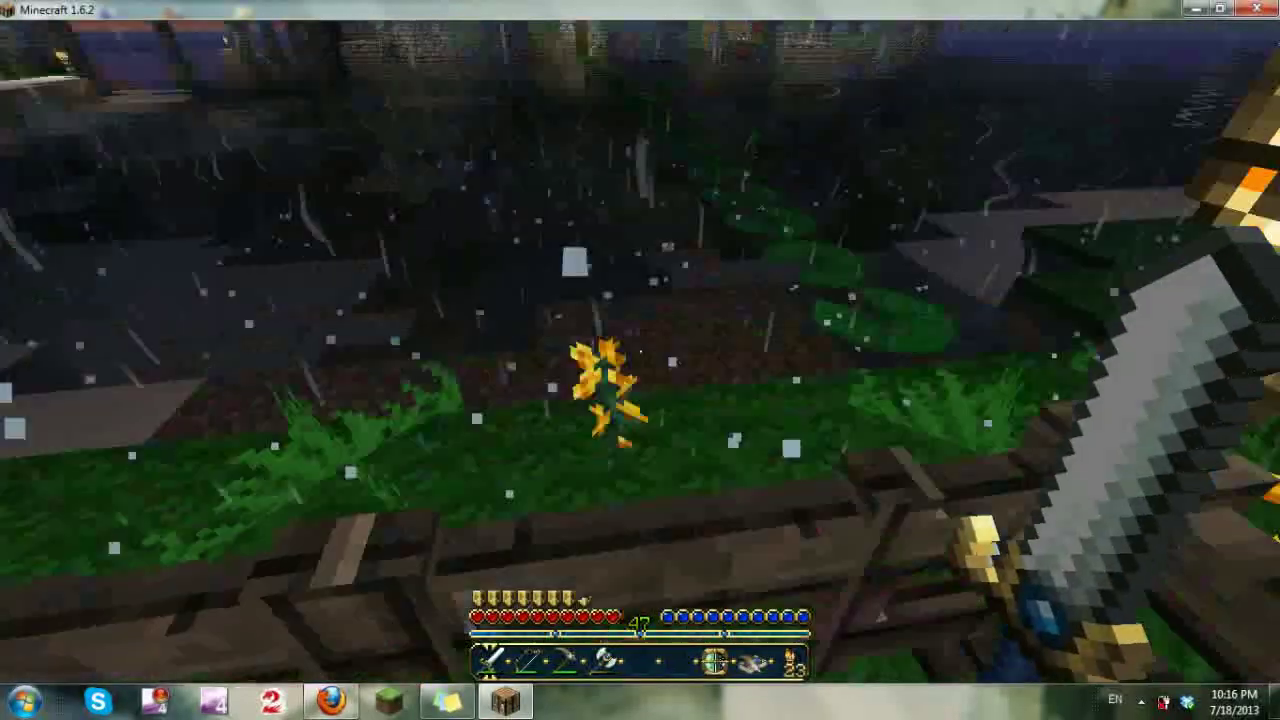
pyautogui.press('w')
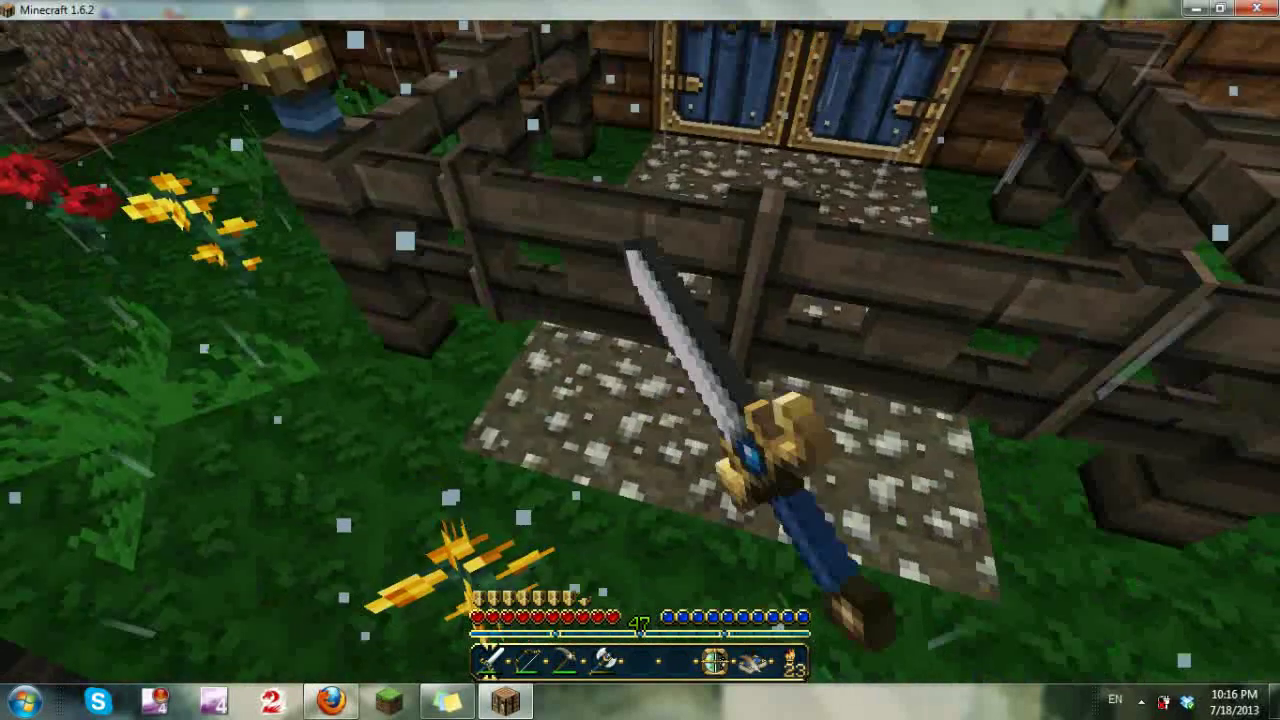